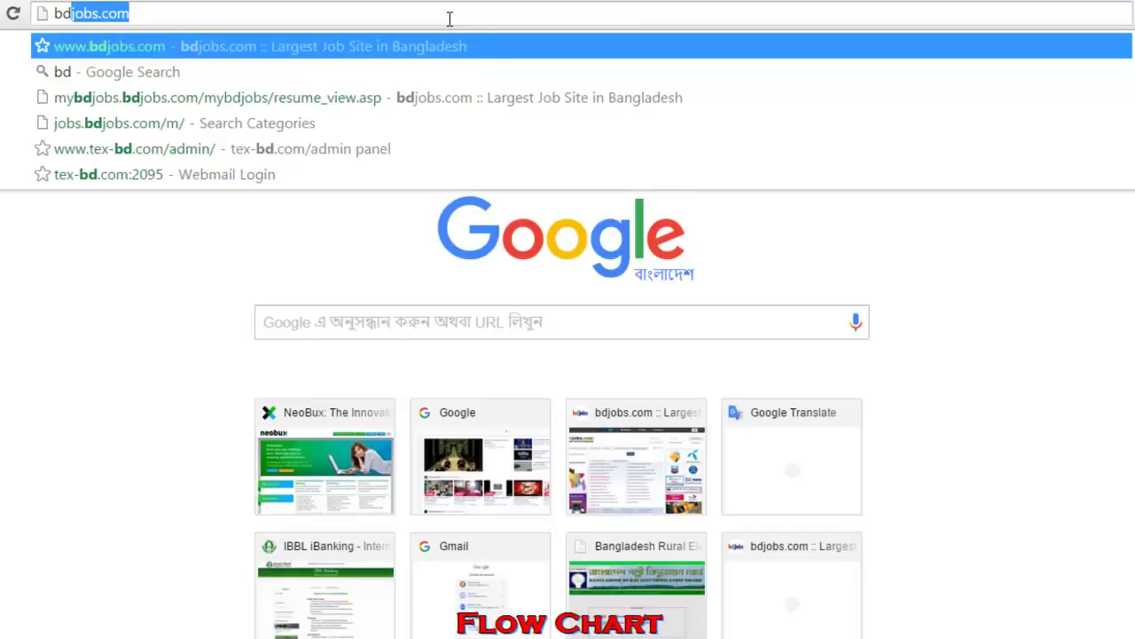
- Load the bdjobs.com home page in Google Chrome
key("Return")
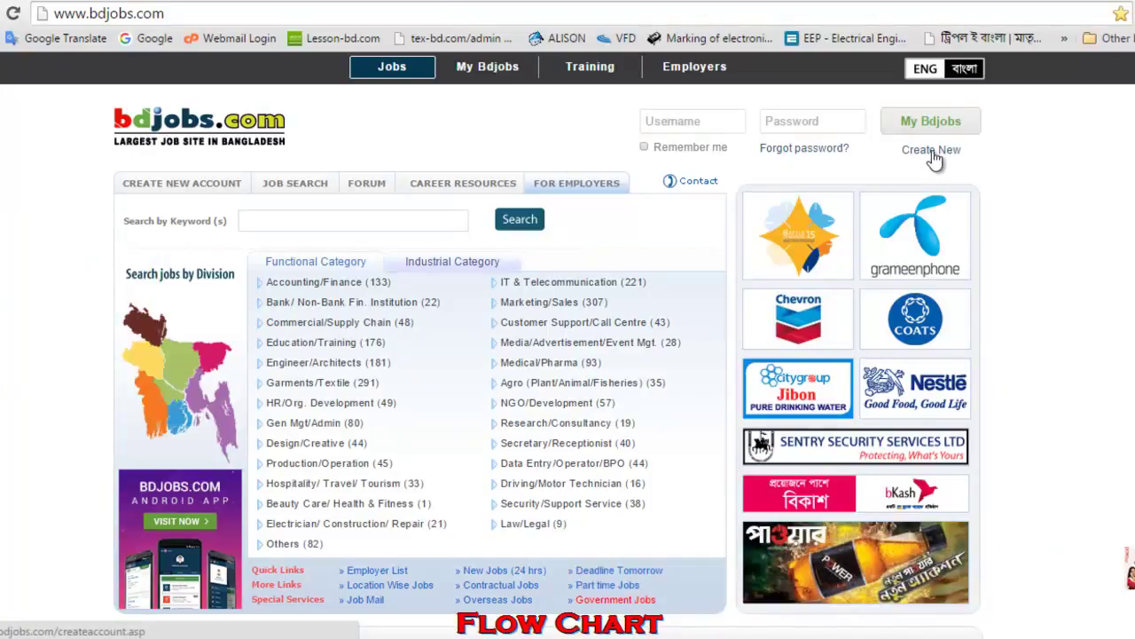
- Start a new Bdjobs account and enter the first and last name
left_click(931, 152)
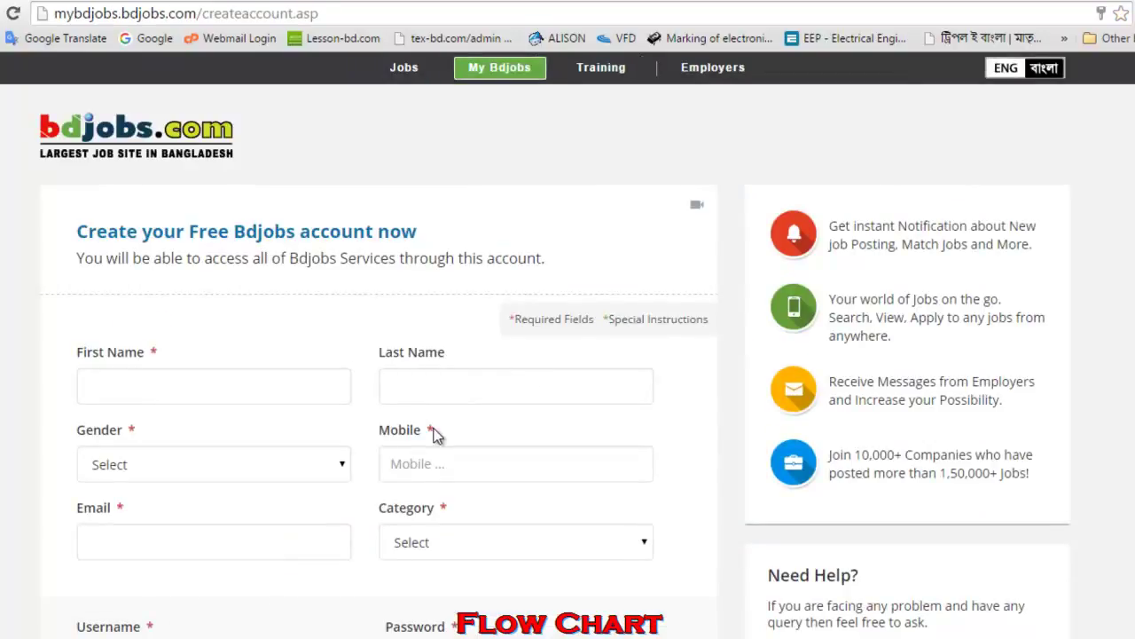
left_click(187, 386)
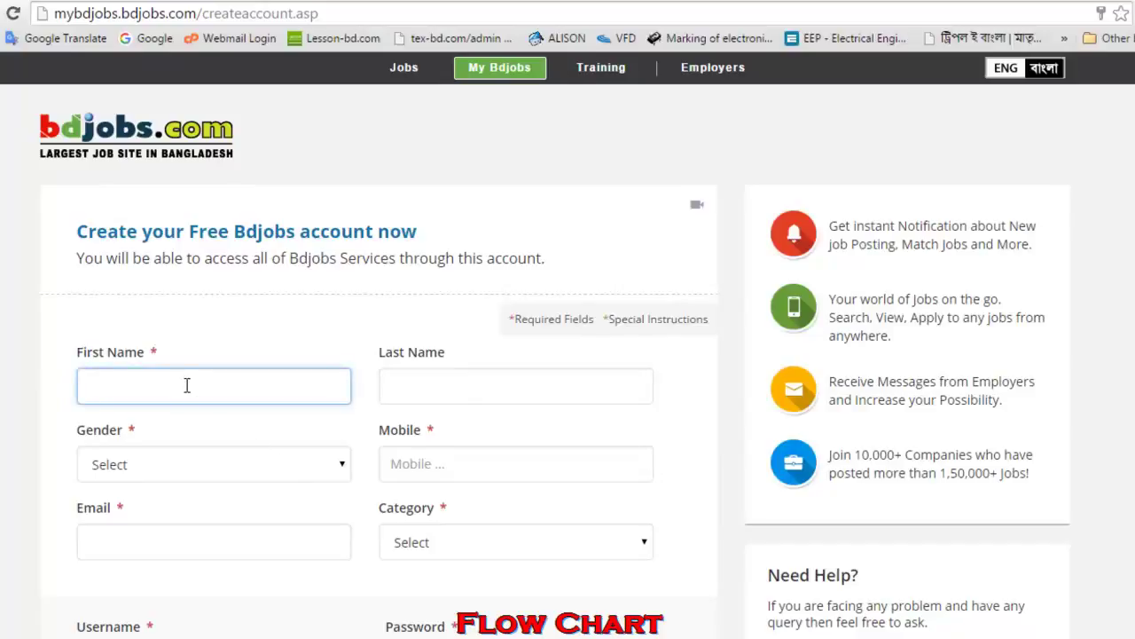
left_click(416, 380)
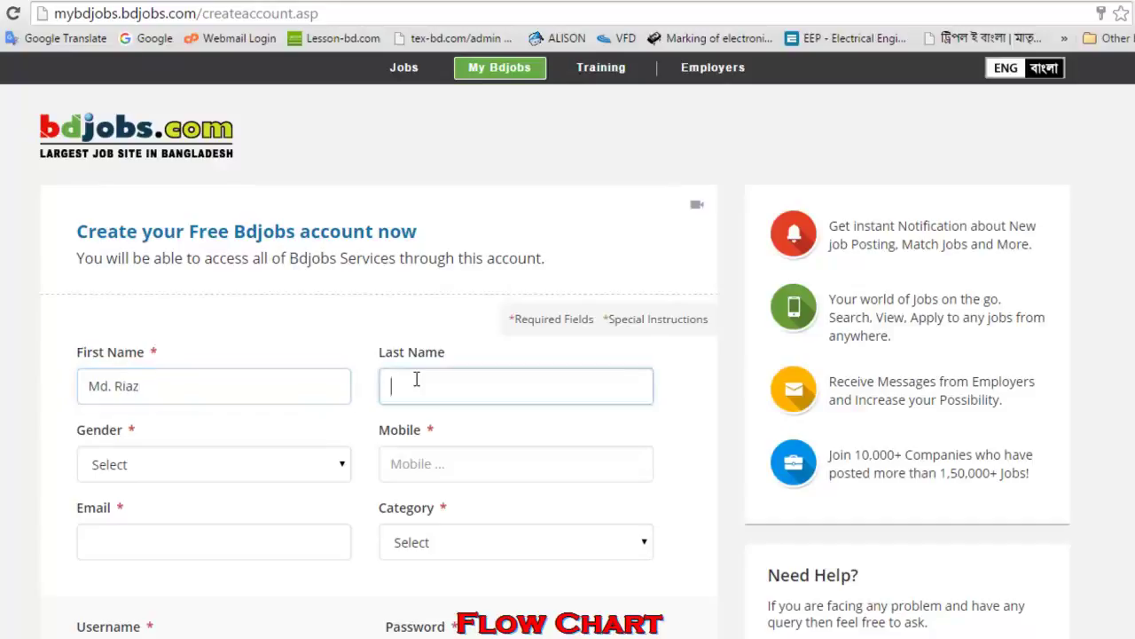
- Set Gender to Male on the registration form
left_click(321, 475)
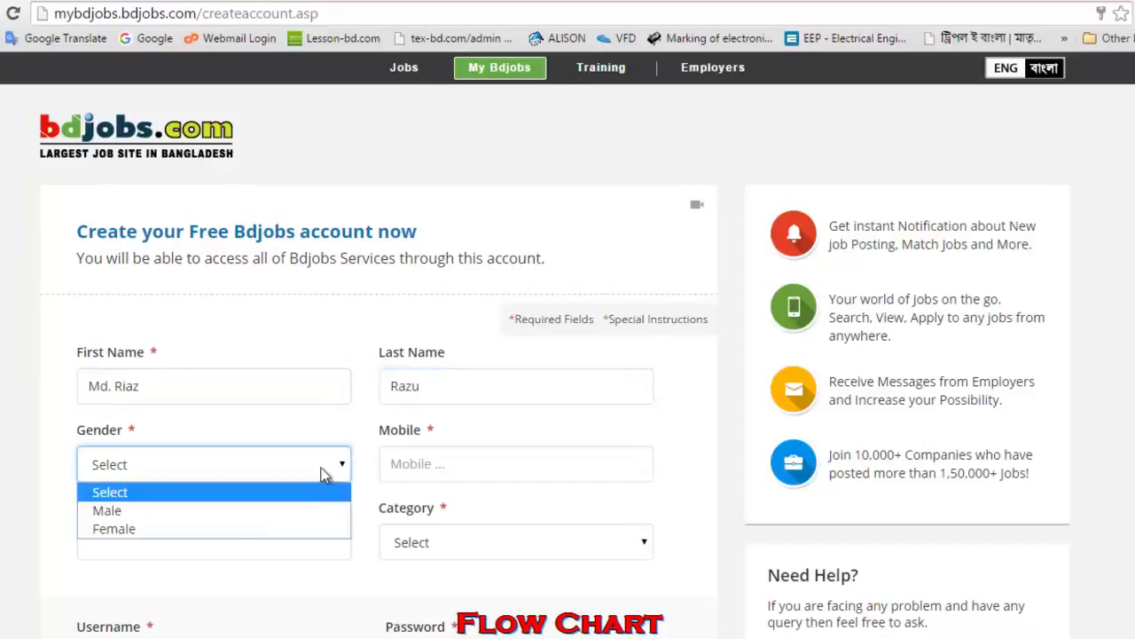
left_click(247, 495)
left_click(304, 478)
left_click(264, 510)
left_click(426, 467)
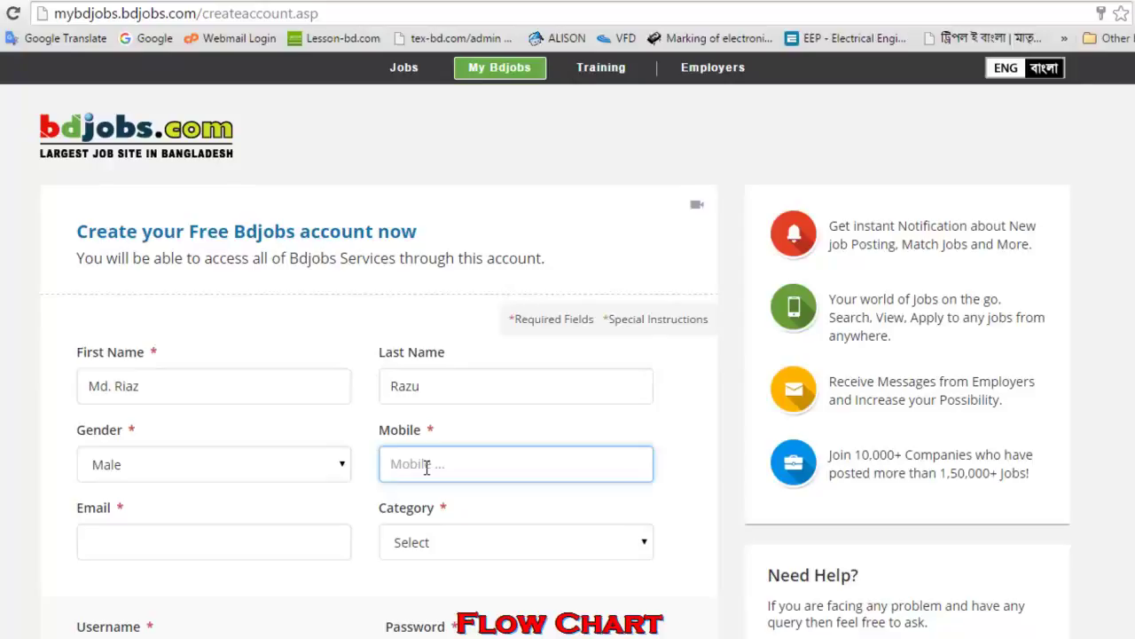
- Enter the mobile number and the Gmail address
left_click(284, 549)
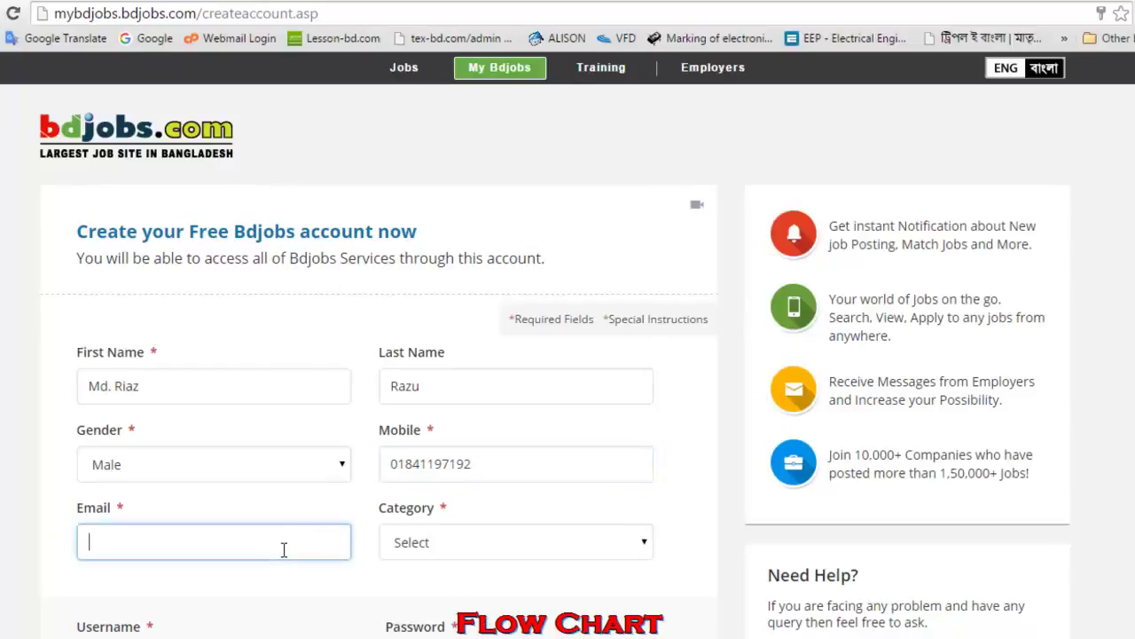
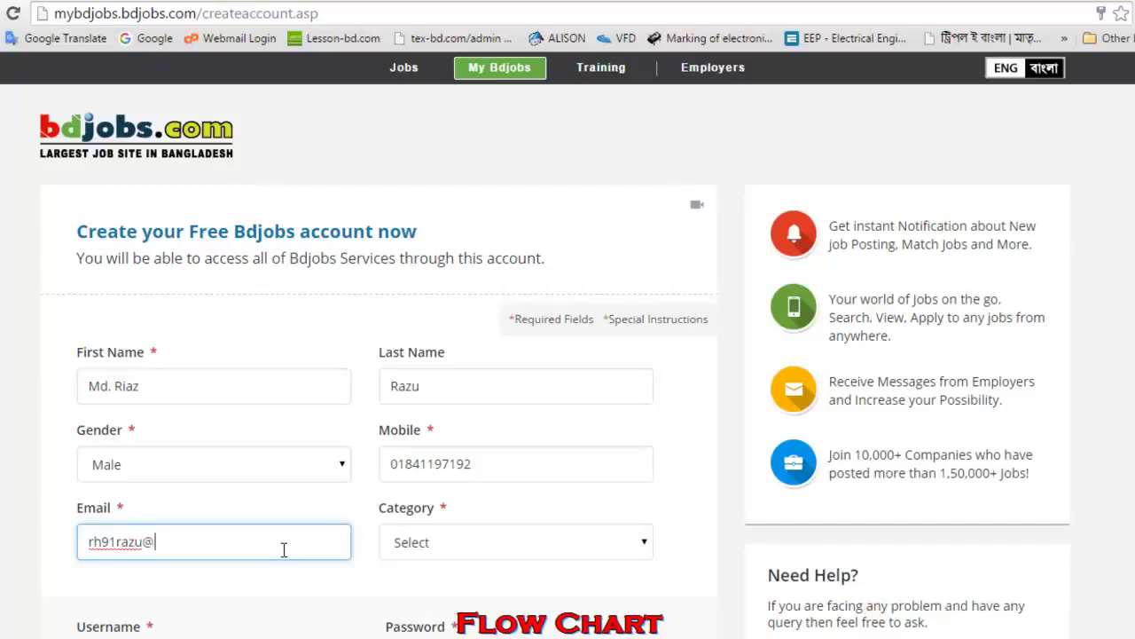
- Choose Engineer/Architect as the job category
left_click(394, 544)
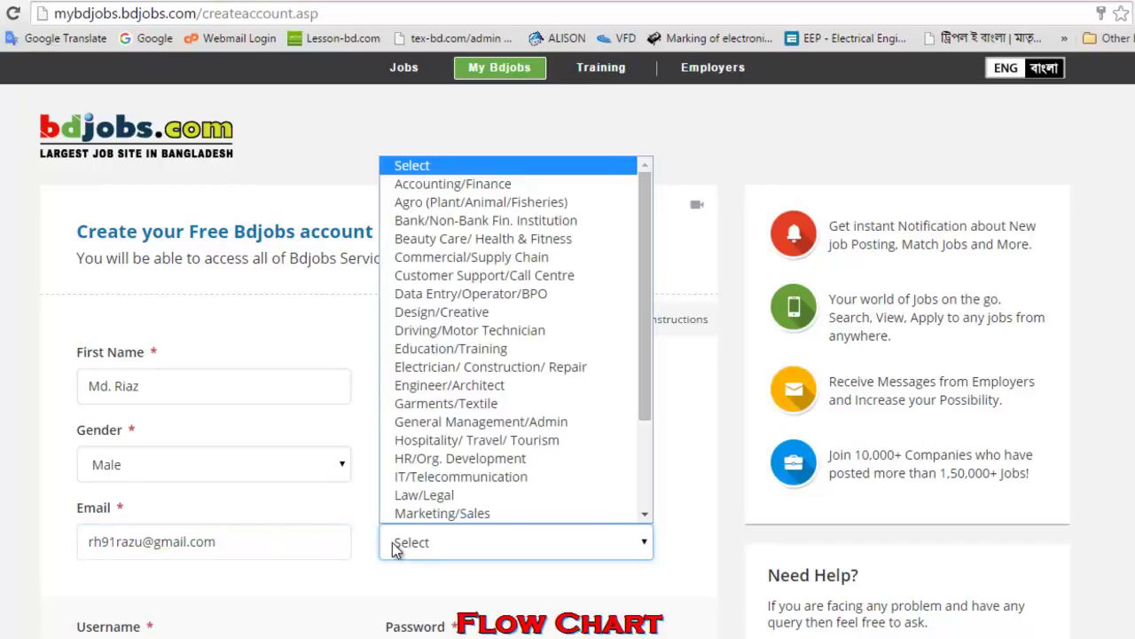
left_click(528, 386)
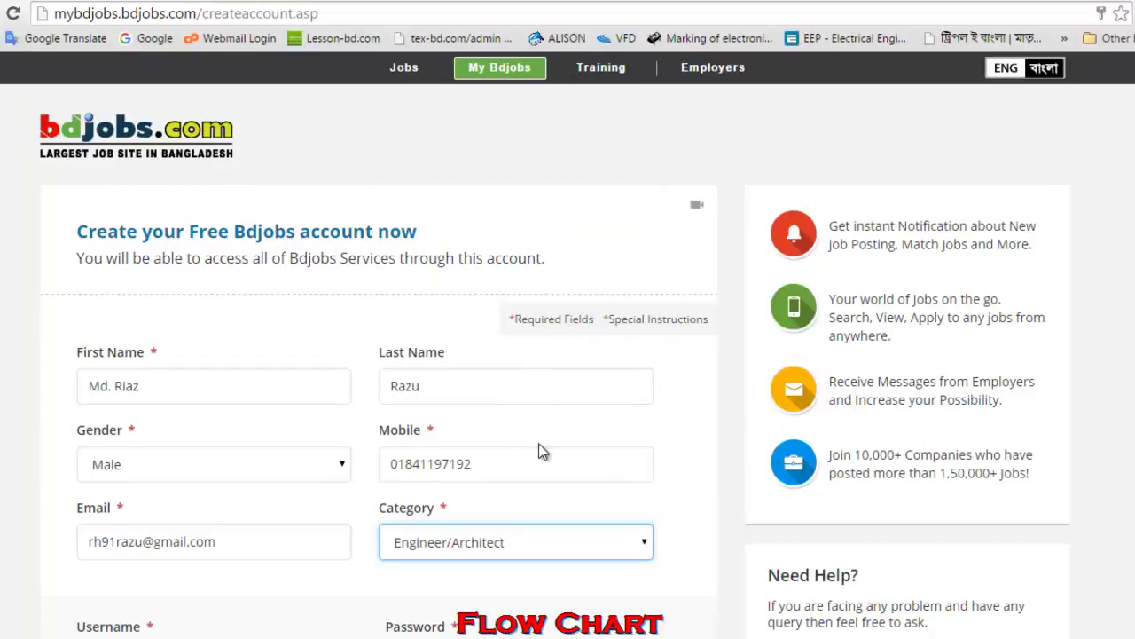
scroll(538, 444, "down", 3)
- Enter a username, type the account password twice, and accept the Terms of use
left_click(251, 392)
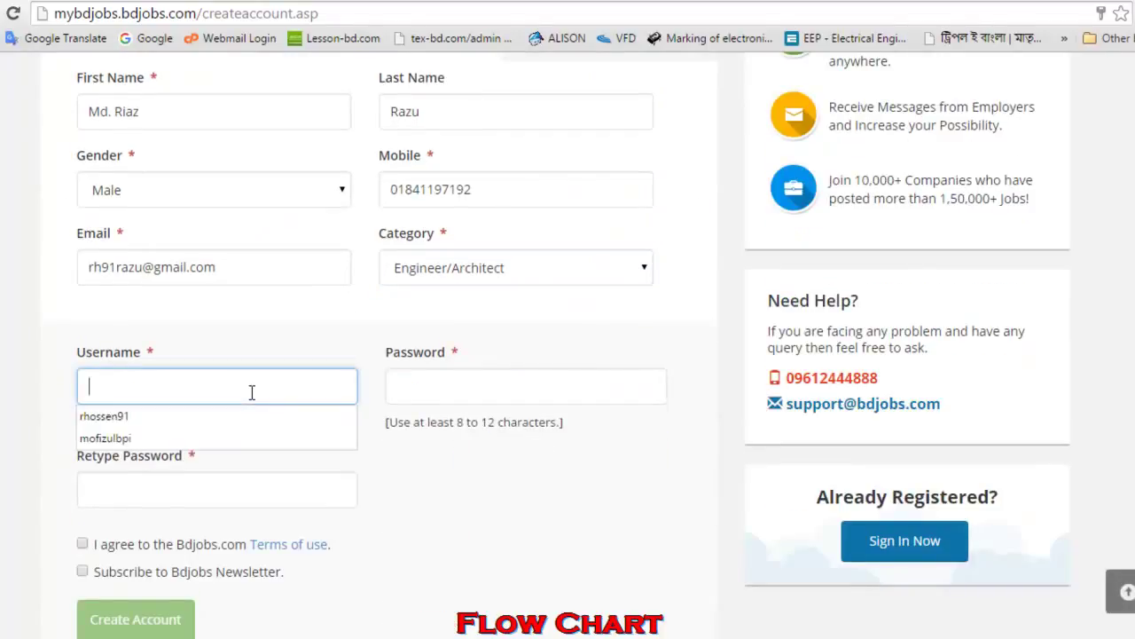
type("rh91")
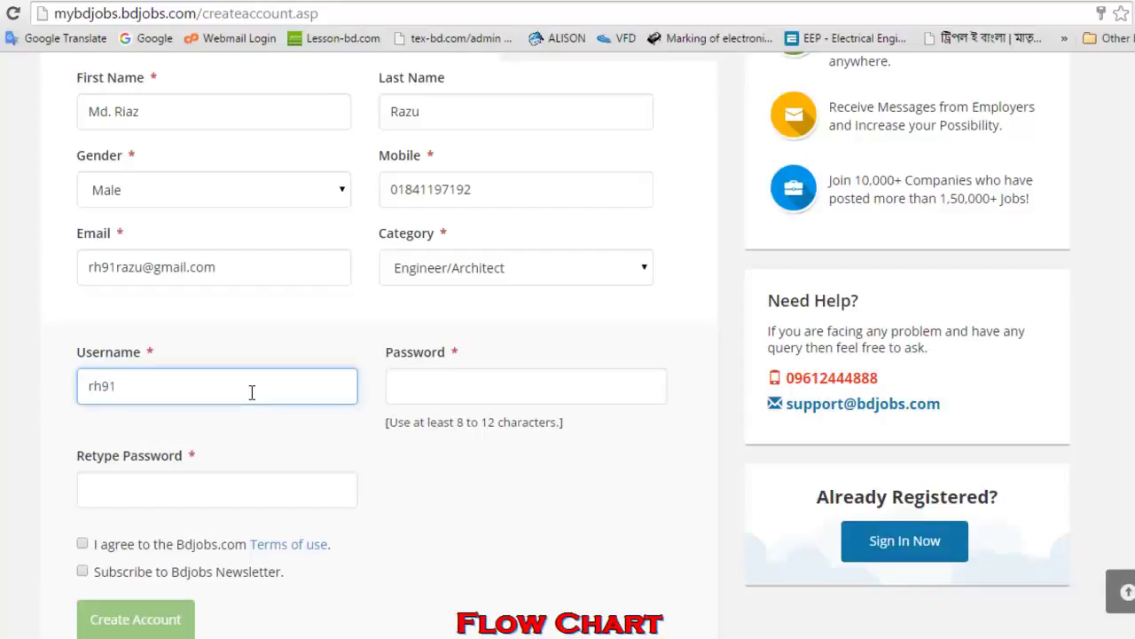
left_click(455, 397)
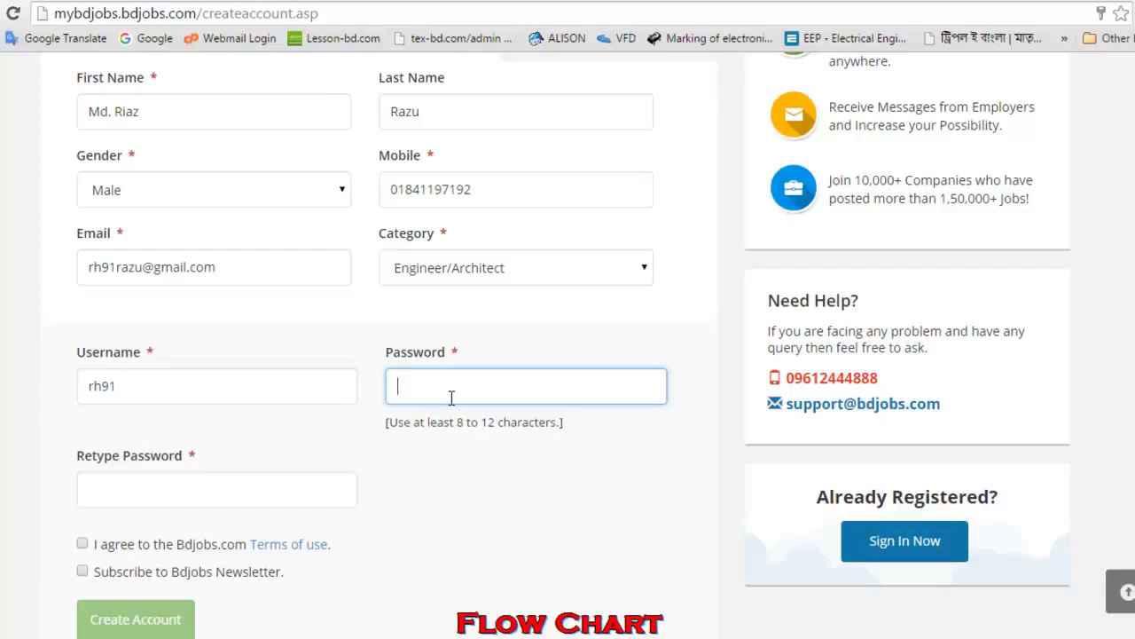
type("12345")
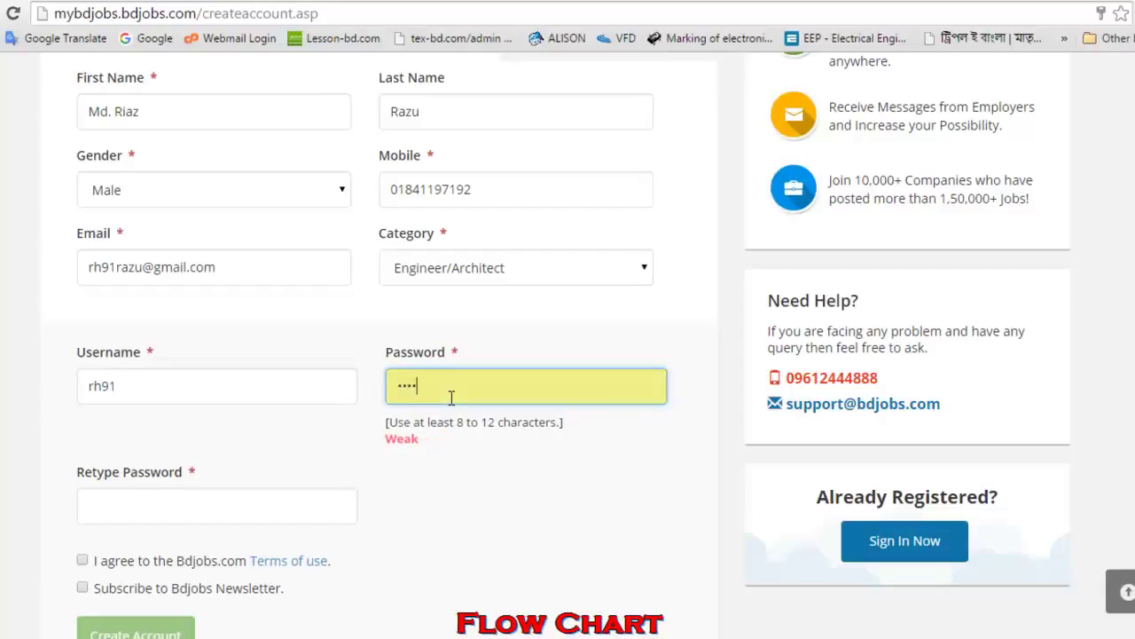
type("678")
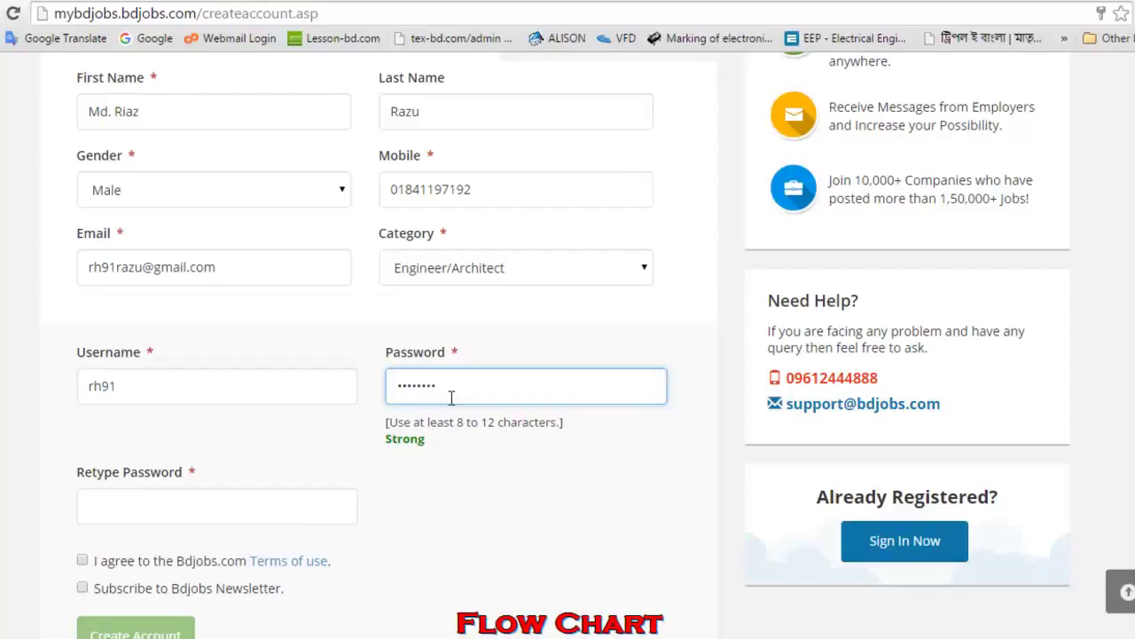
left_click(312, 505)
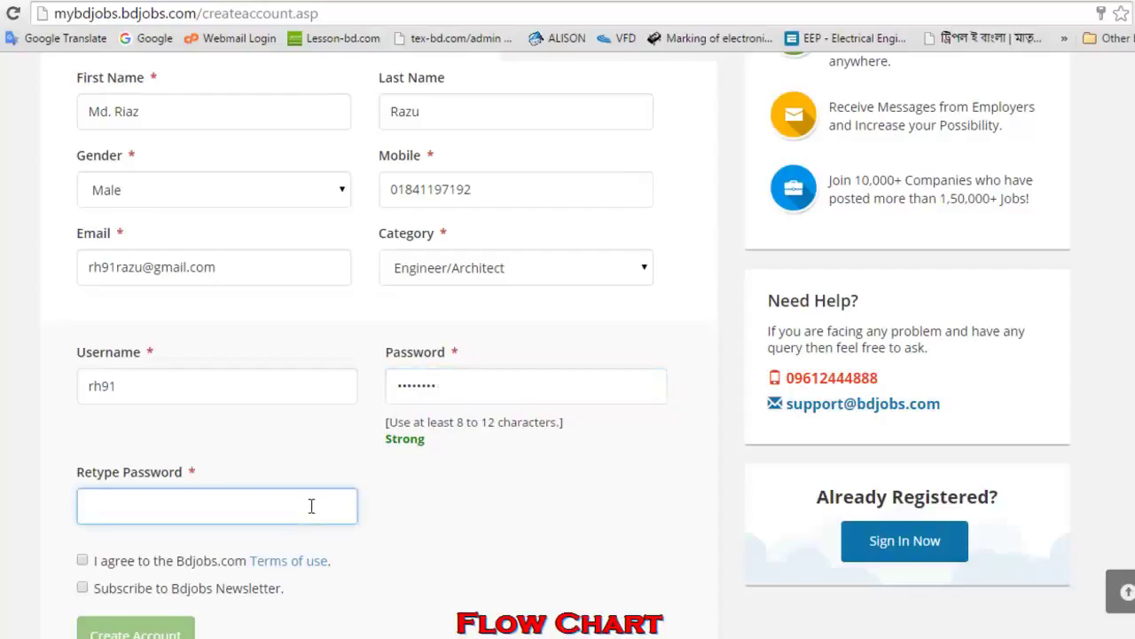
type("12345678")
scroll(312, 505, "down", 3)
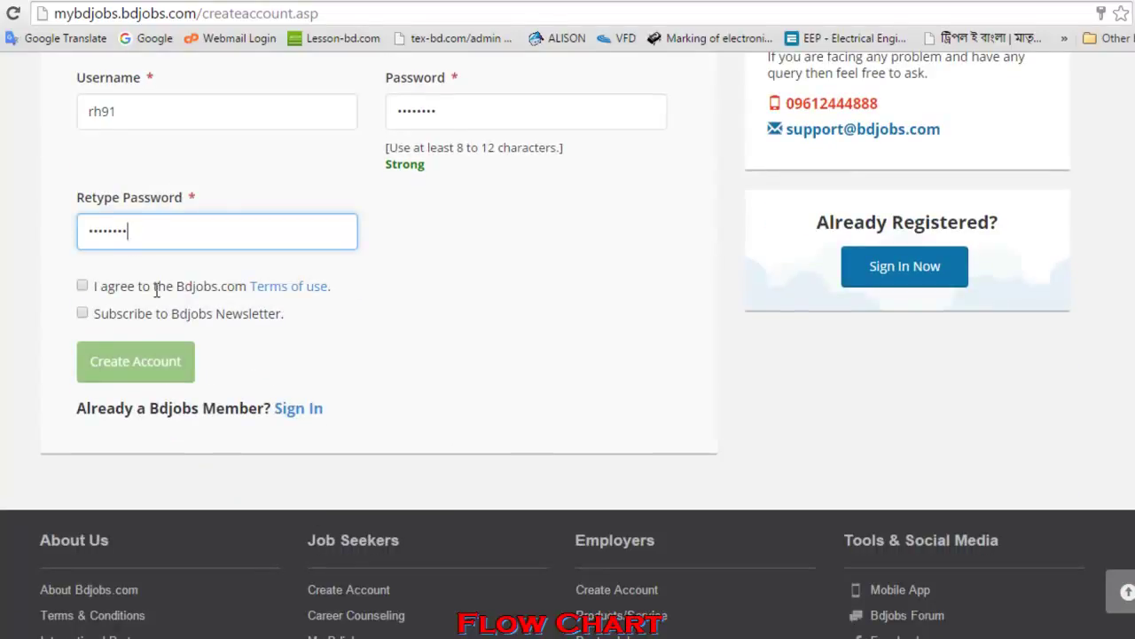
left_click(84, 286)
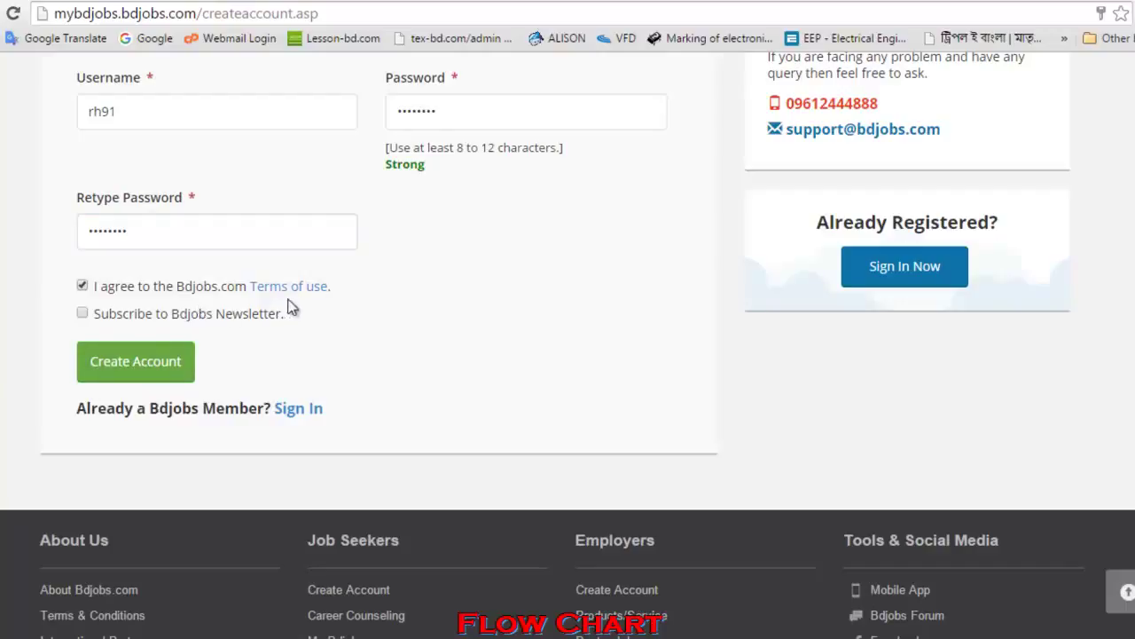
- Submit the registration, acknowledge the username-not-available alert, and close the save-password bubble
left_click(179, 363)
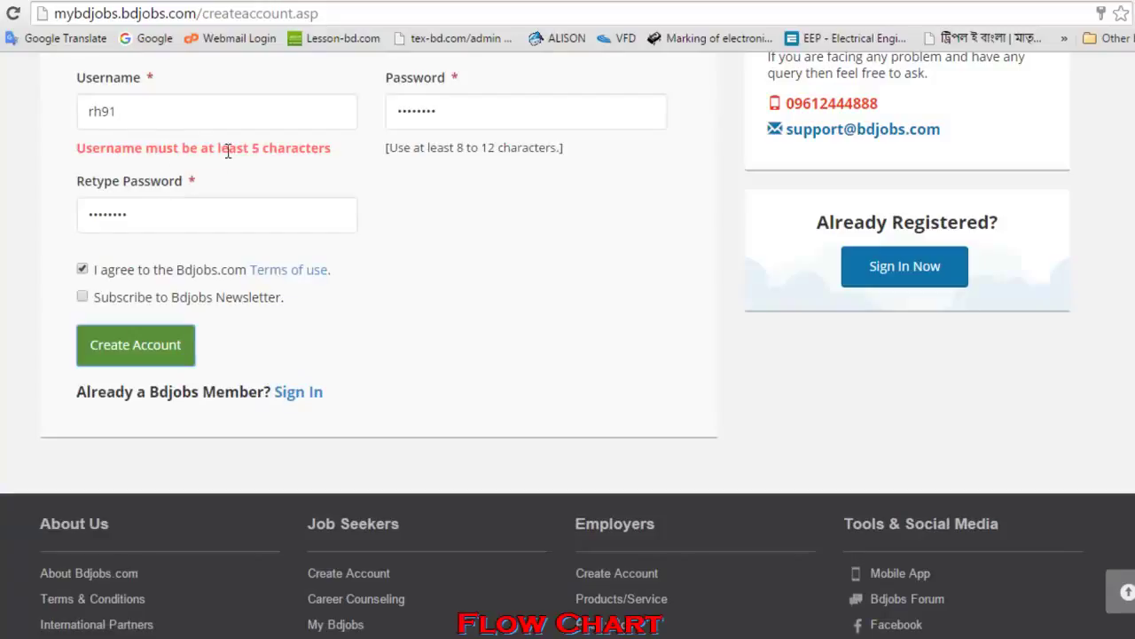
left_click_drag(104, 113, 91, 113)
type("raju")
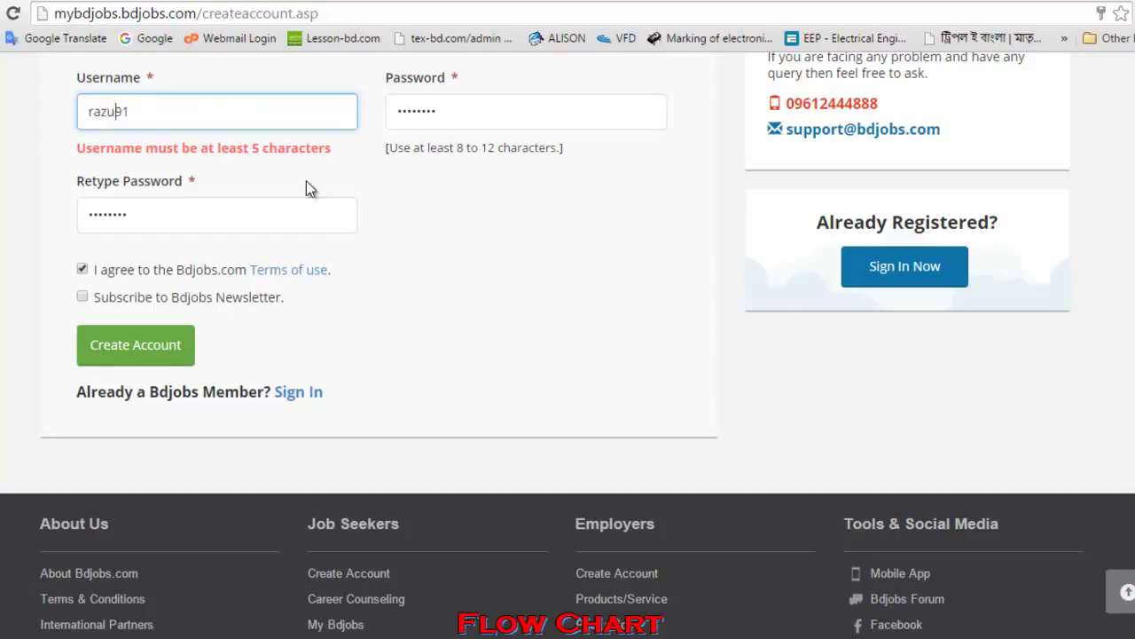
scroll(324, 284, "up", 5)
scroll(325, 288, "down", 5)
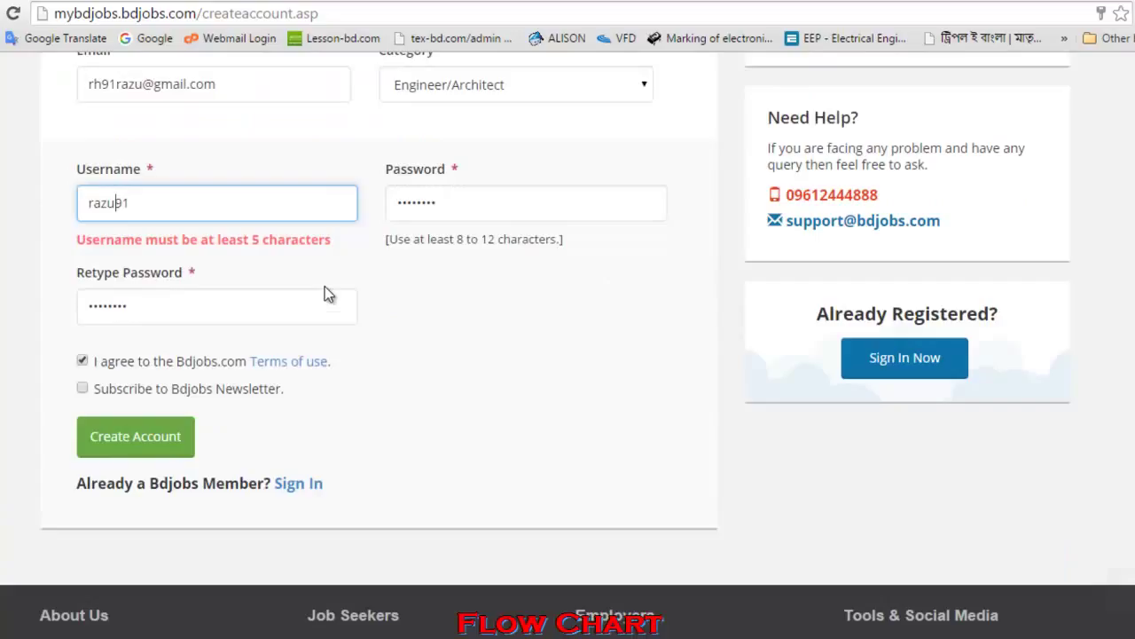
left_click(154, 363)
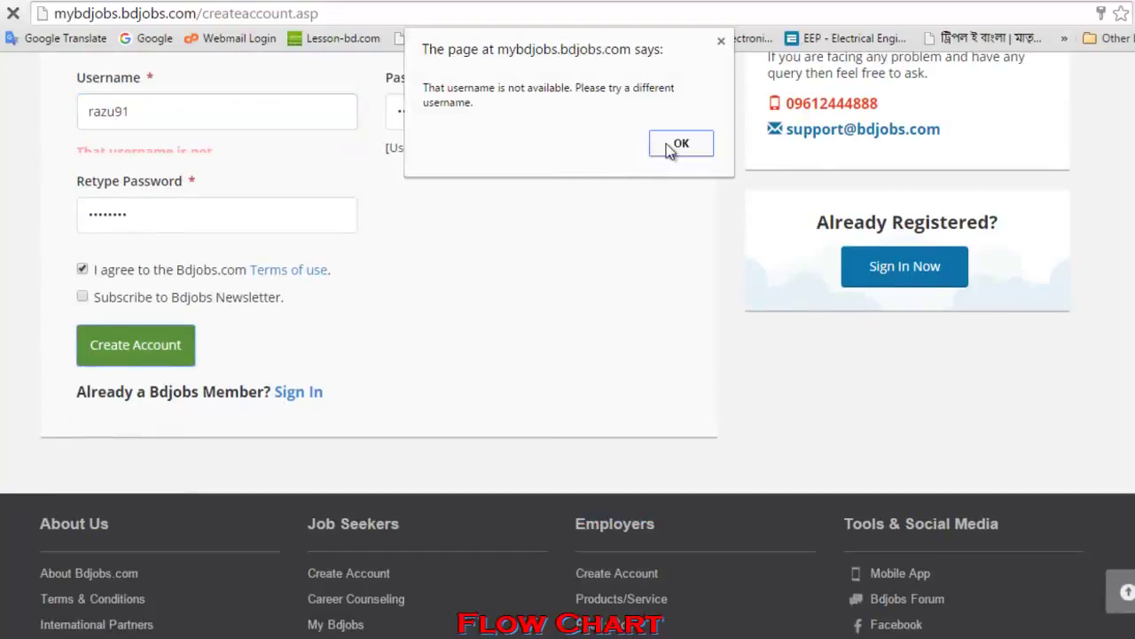
left_click(672, 144)
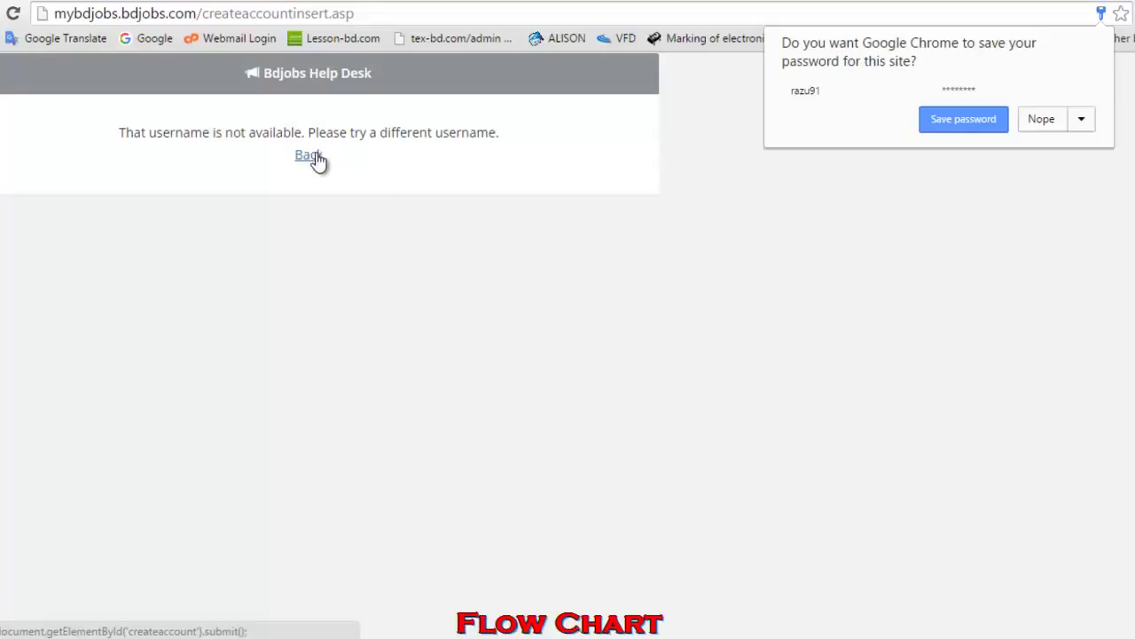
left_click(931, 126)
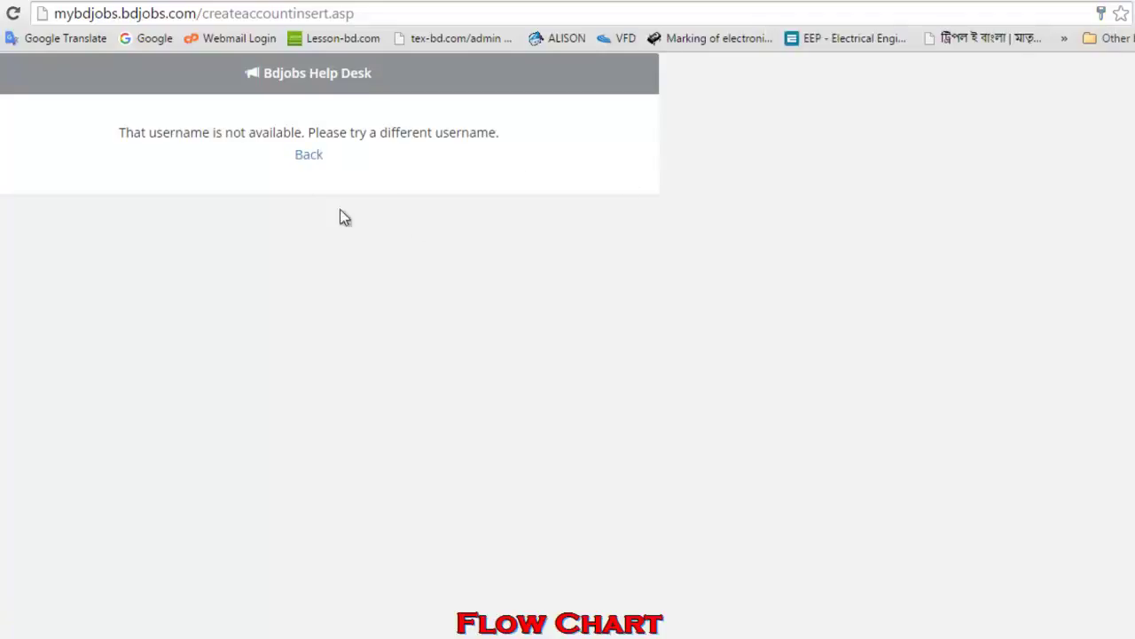
- Go back, add letters to the start of the username, re-accept the terms, and resubmit
left_click(304, 156)
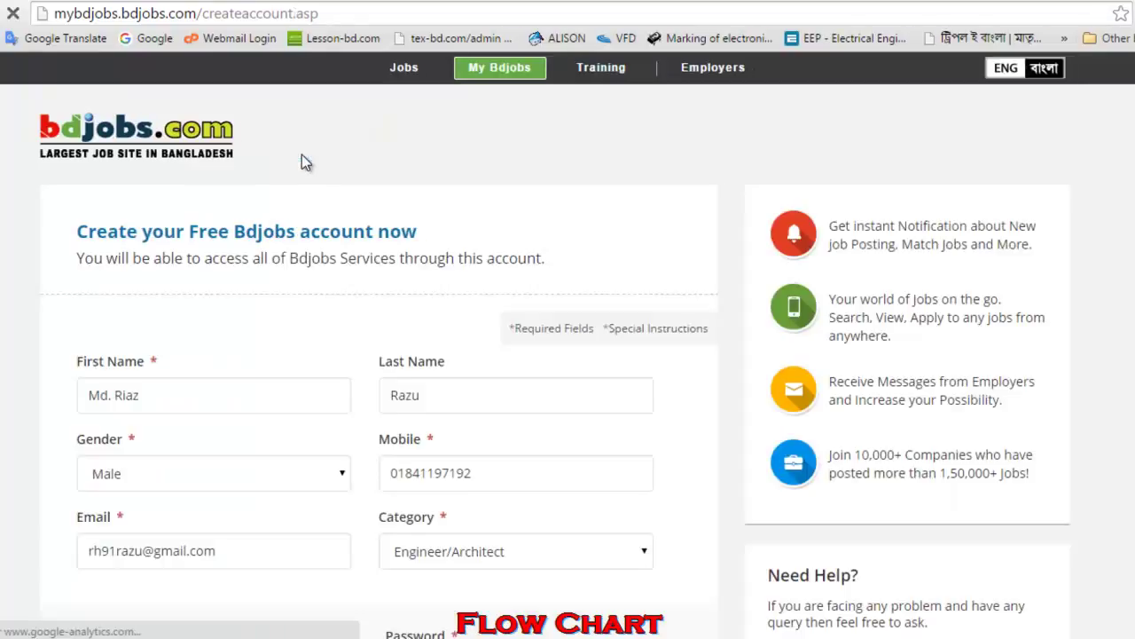
scroll(376, 321, "down", 4)
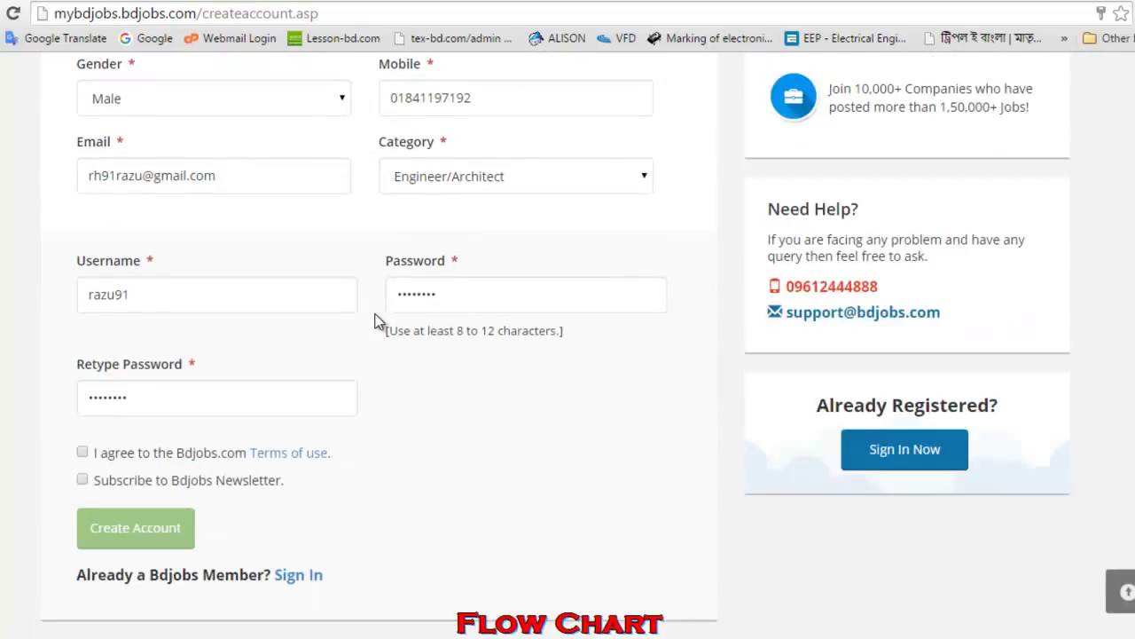
left_click(89, 294)
type("rh")
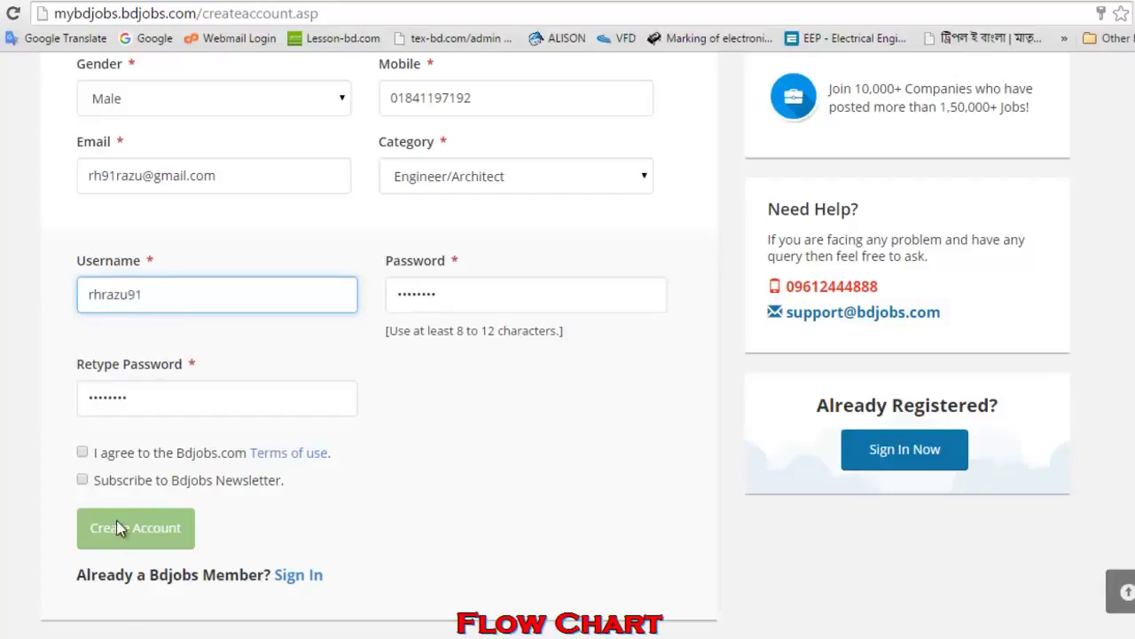
left_click(191, 304)
left_click(112, 530)
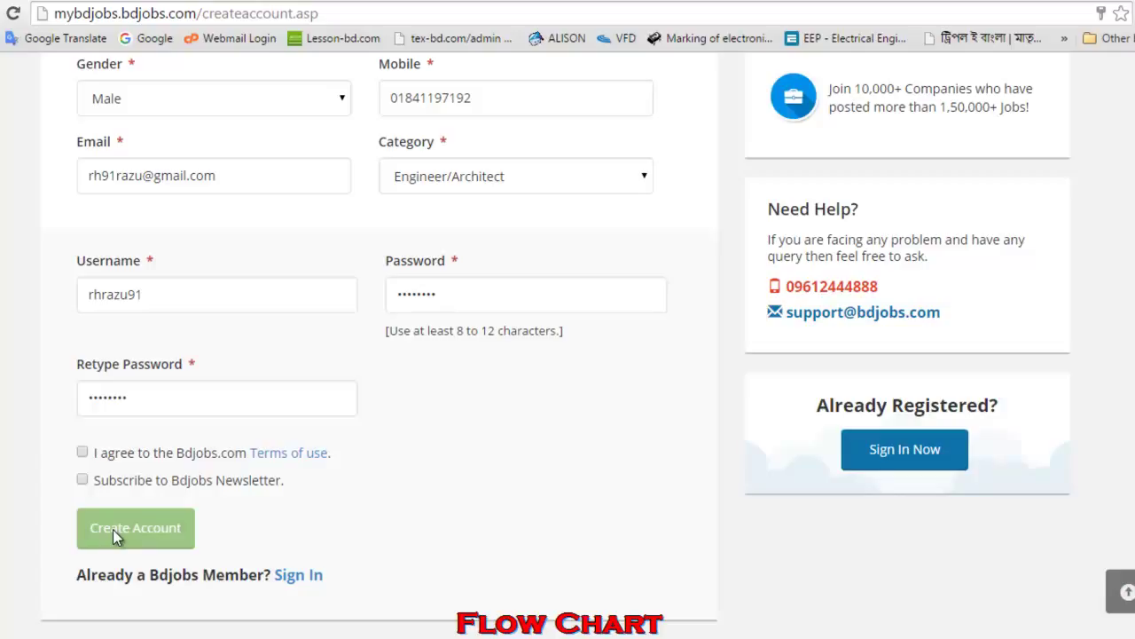
left_click(82, 452)
left_click(133, 542)
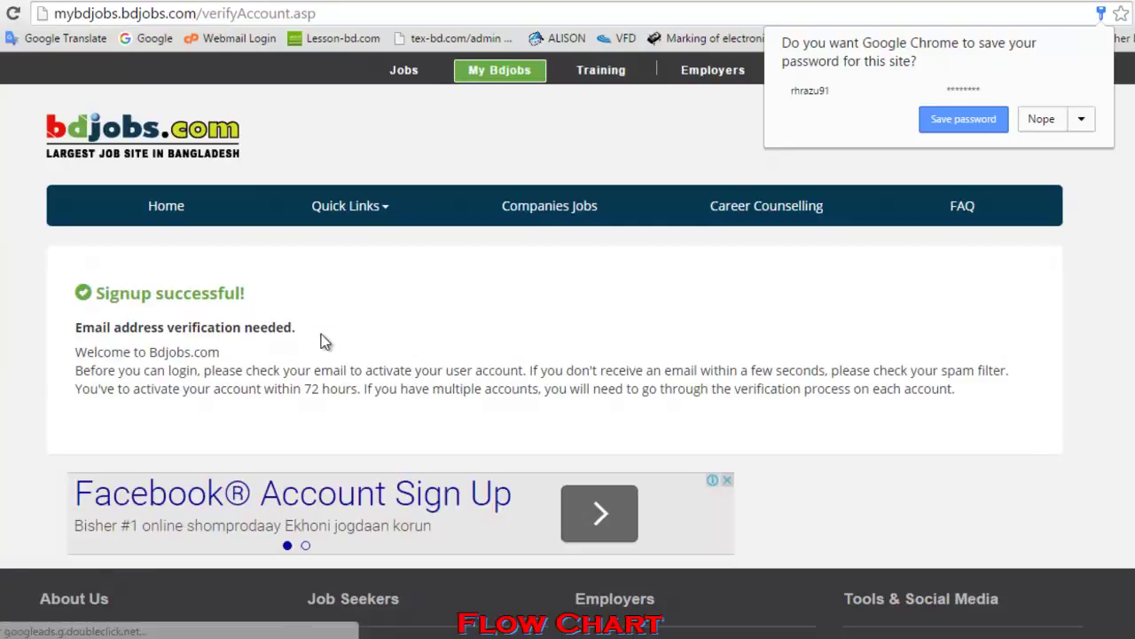
- Decline saving the password, then follow My Bdjobs and the bdjobs logo to a 404 page
left_click(981, 120)
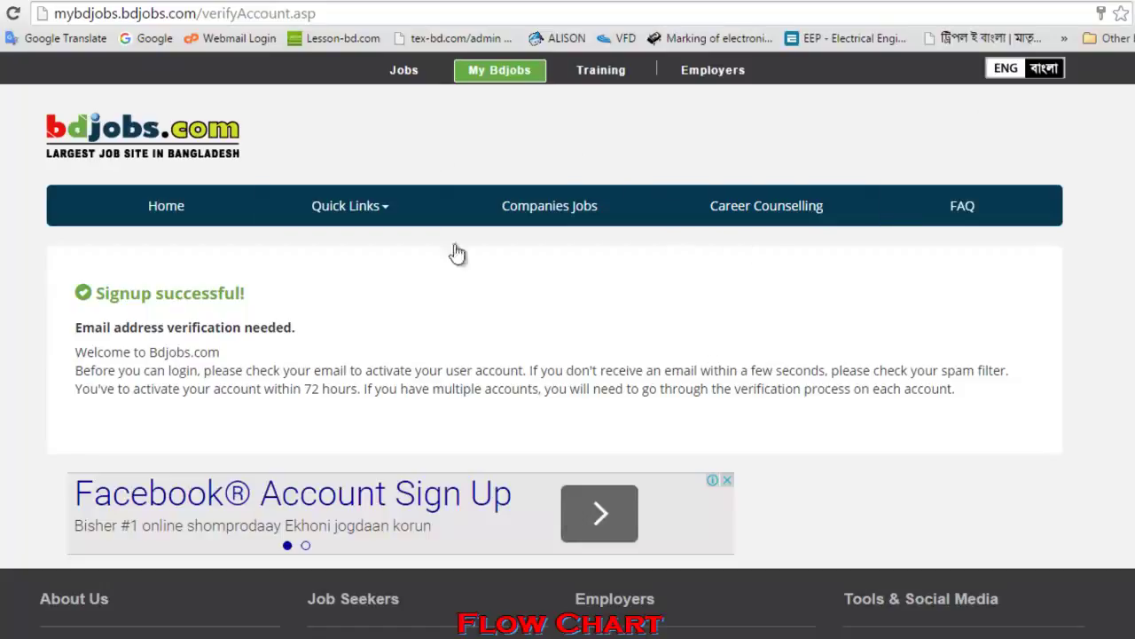
left_click(486, 79)
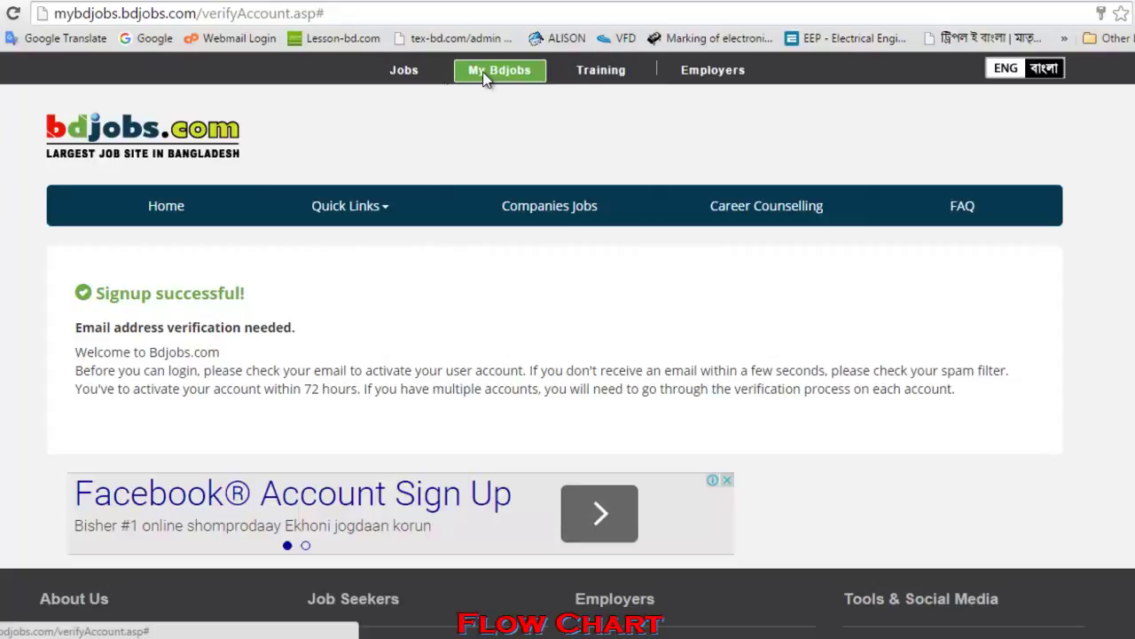
left_click(159, 130)
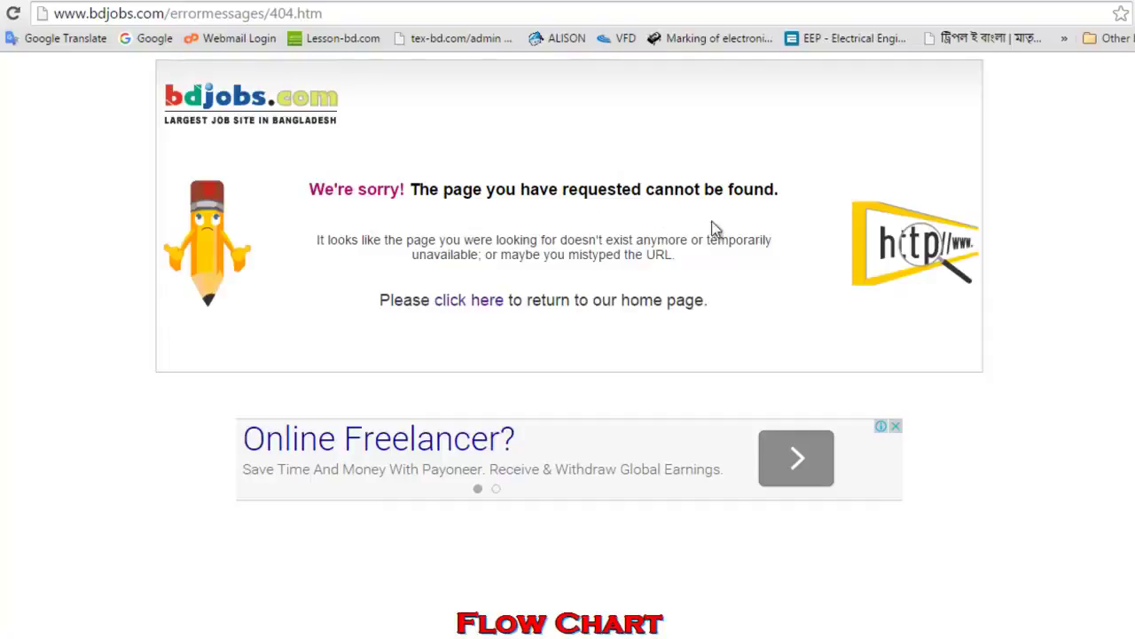
- Return home from the 404 page, autofill the saved login, and sign in to My Bdjobs
left_click(464, 303)
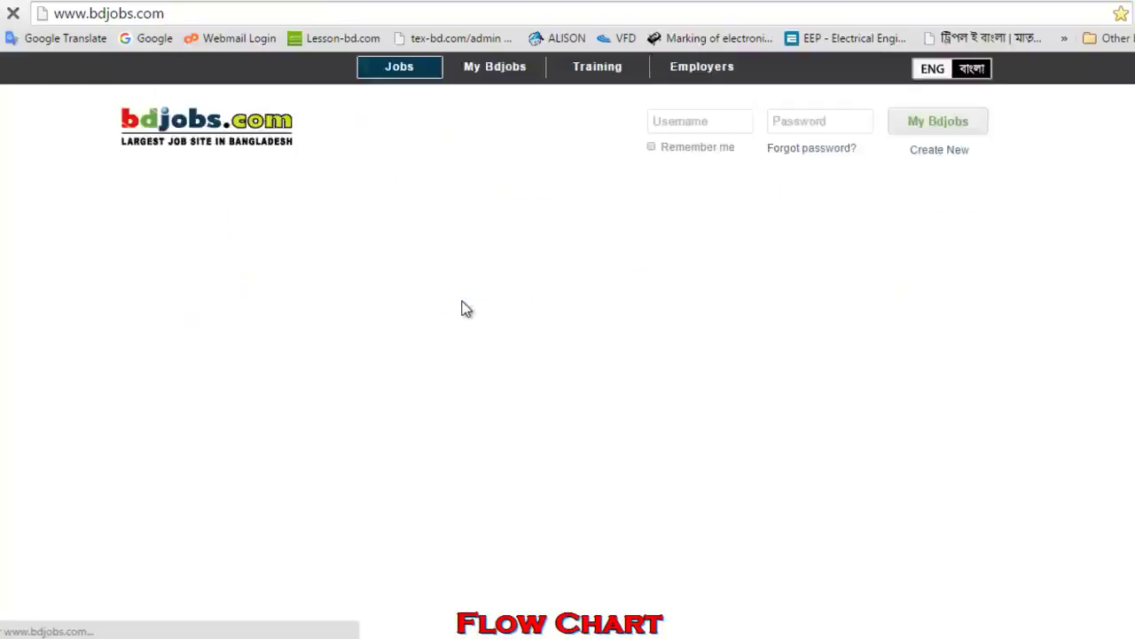
left_click(689, 123)
left_click(691, 147)
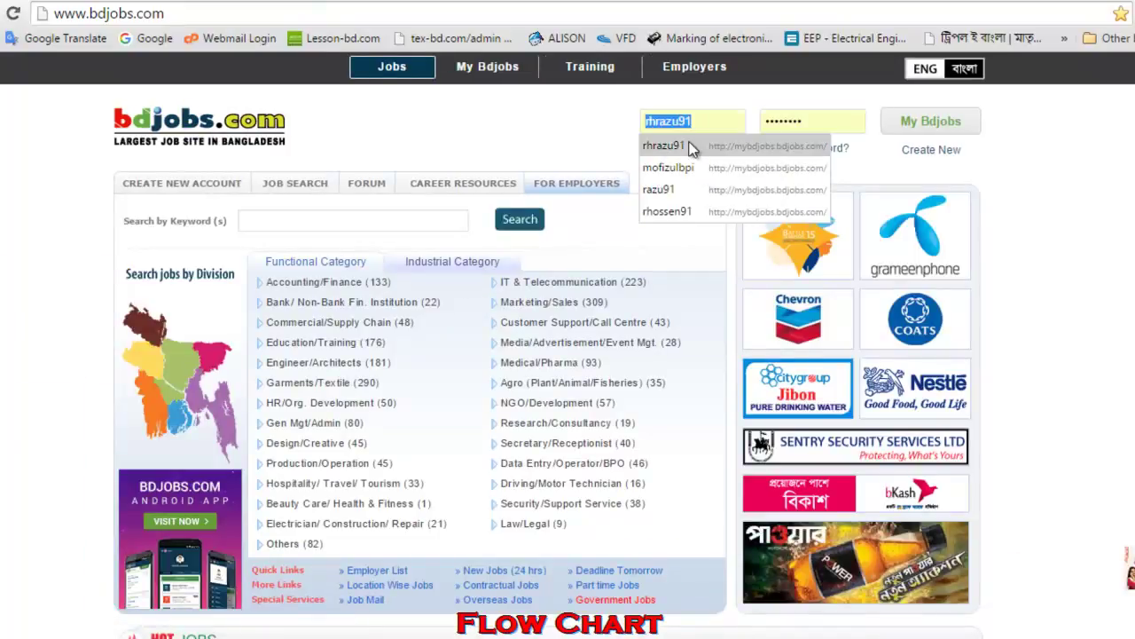
left_click(690, 148)
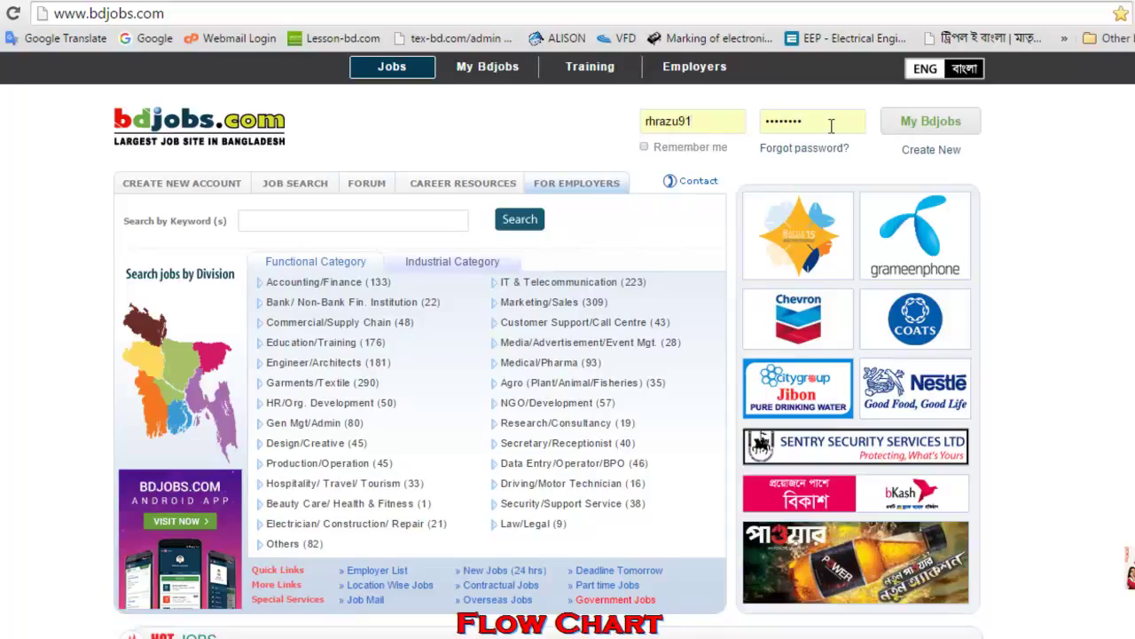
left_click(950, 130)
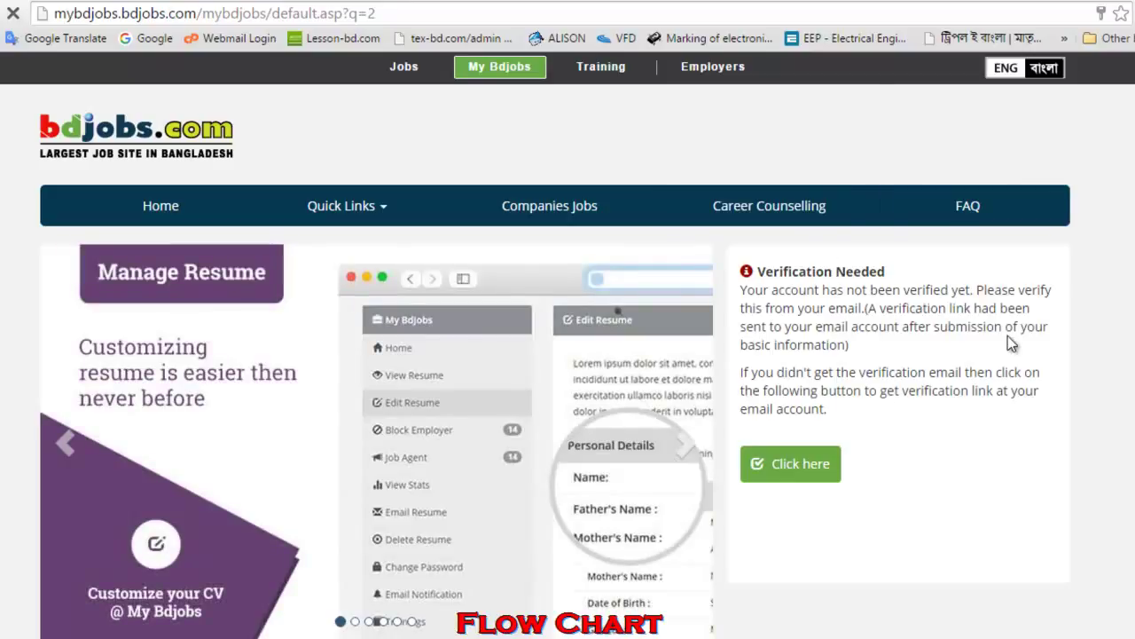
- Scroll the My Bdjobs dashboard to read the Verification Needed notice
scroll(837, 346, "down", 3)
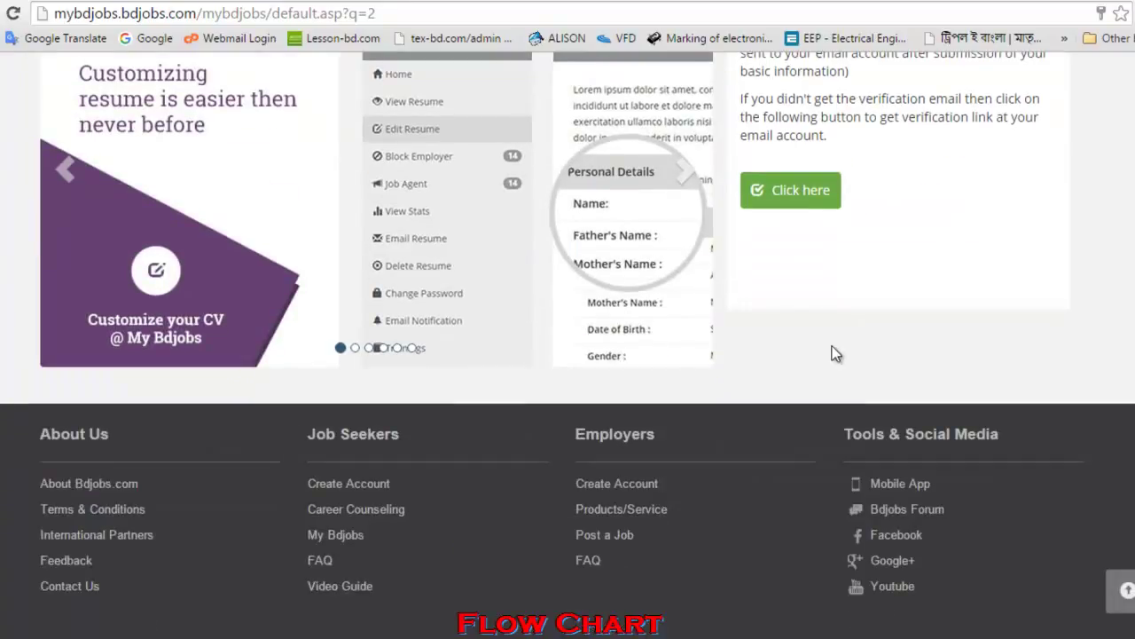
scroll(836, 353, "up", 2)
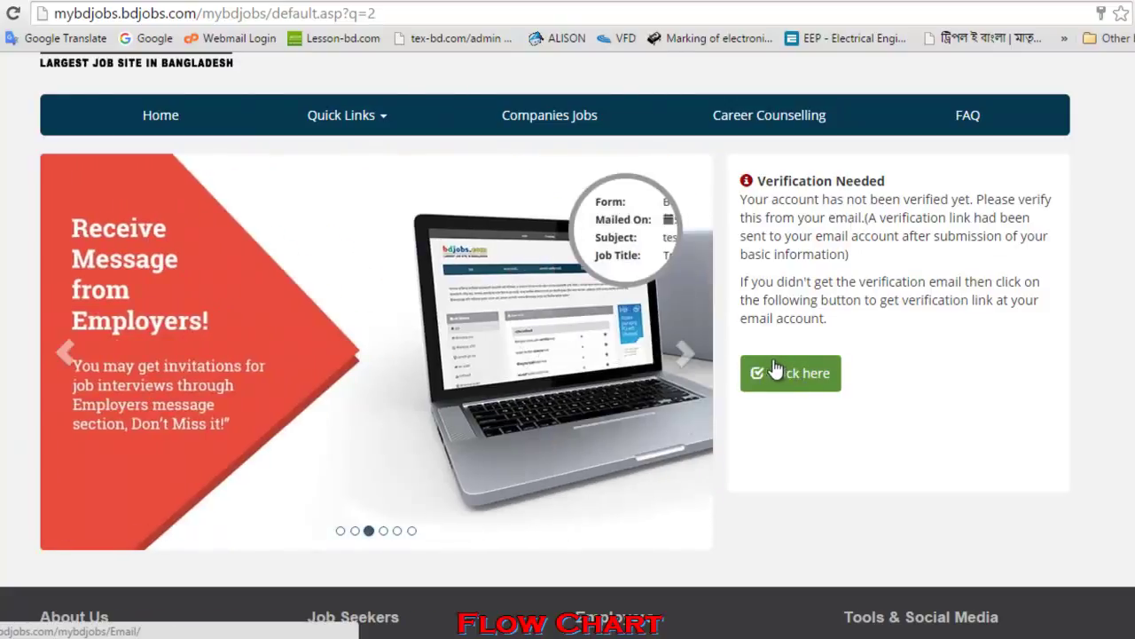
- Pick the signup Google account, enter its password, and sign in to Gmail
left_click(774, 371)
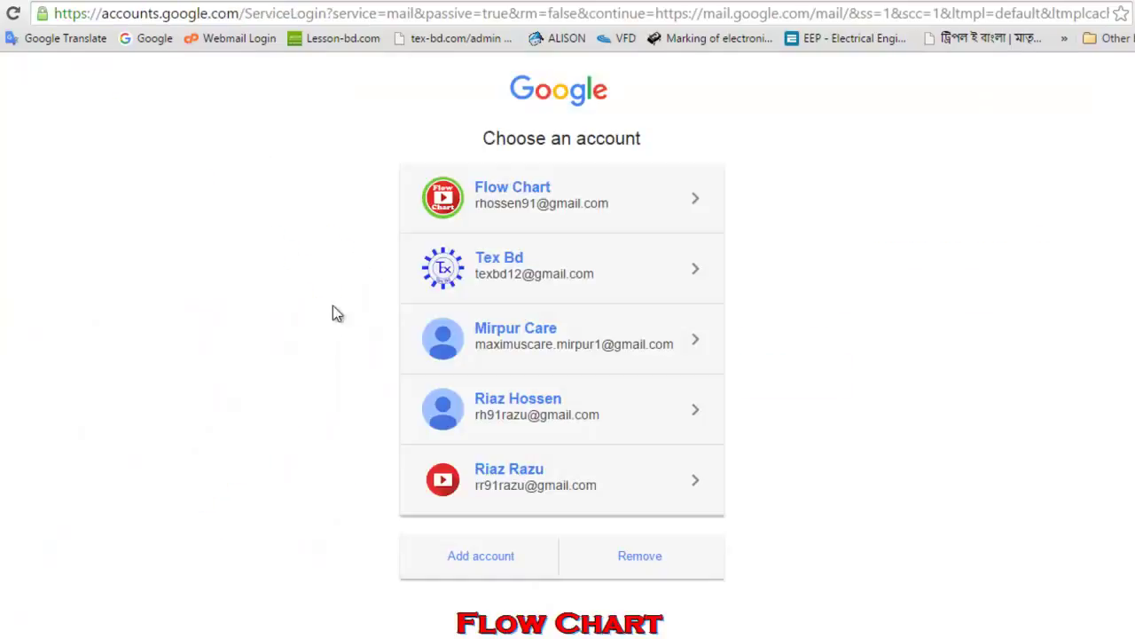
left_click(509, 415)
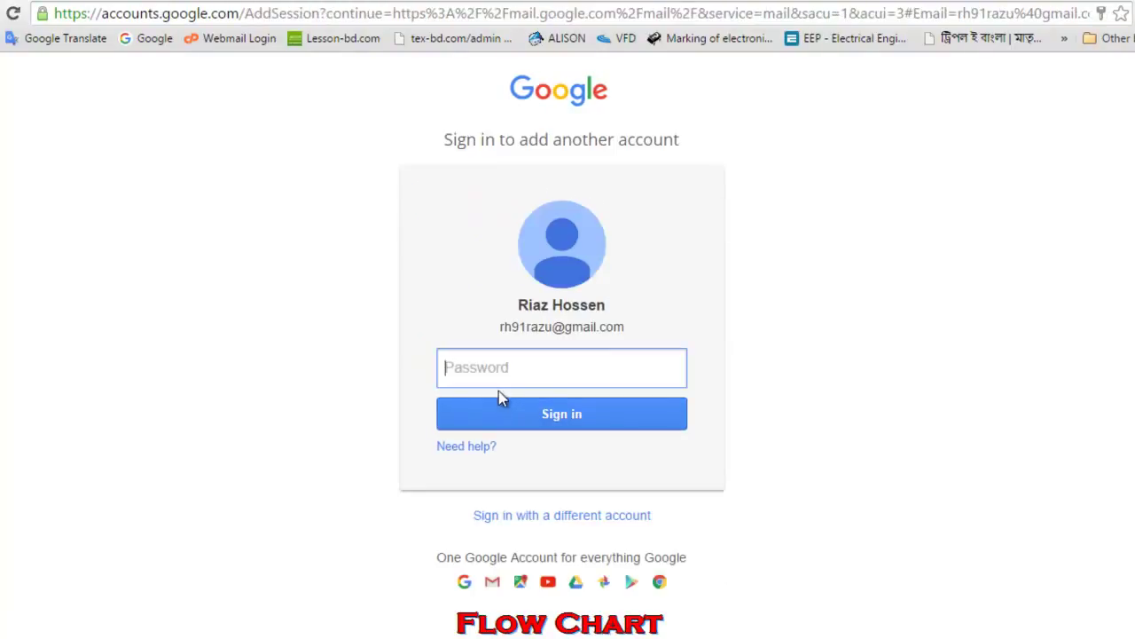
type("****")
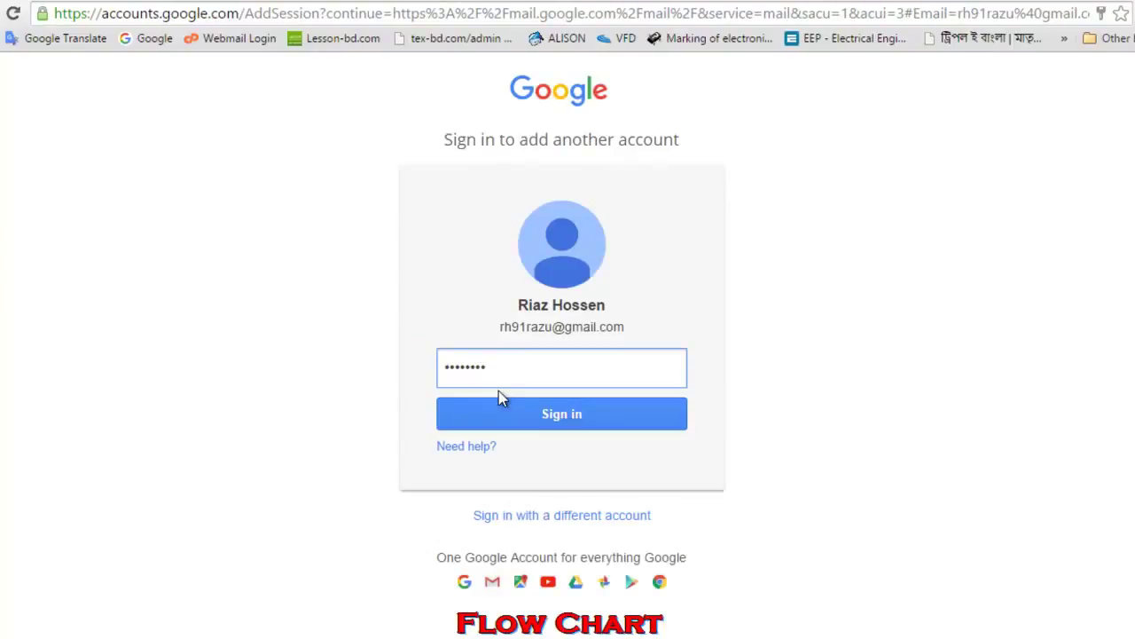
left_click(524, 418)
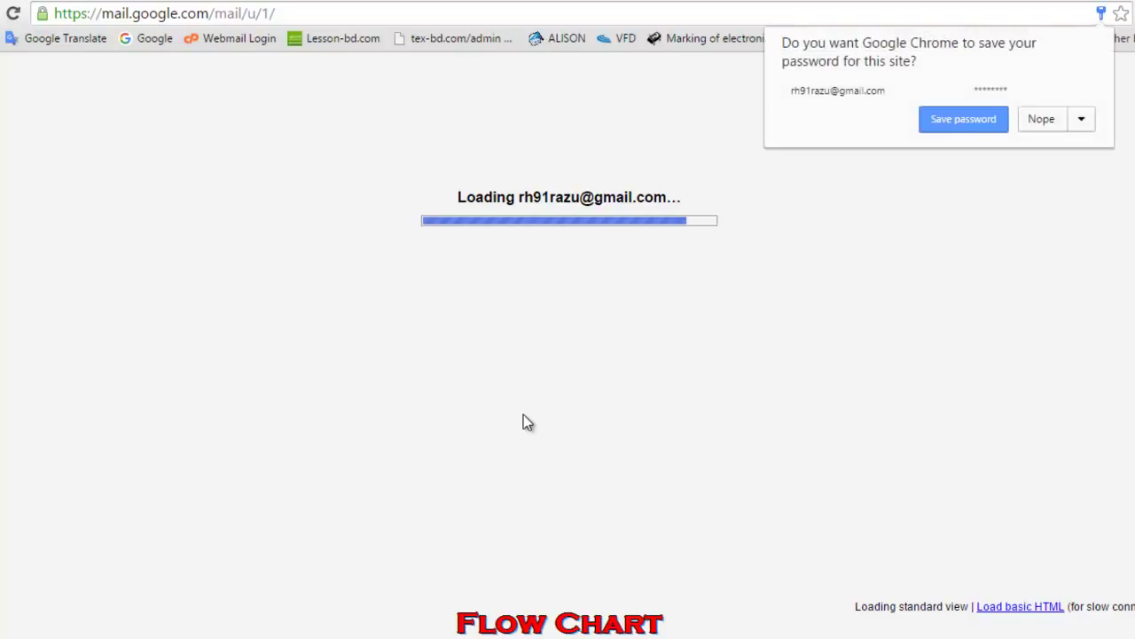
- Decline Gmail's password save, open the Bdjobs activation email and follow its validation link
left_click(1042, 119)
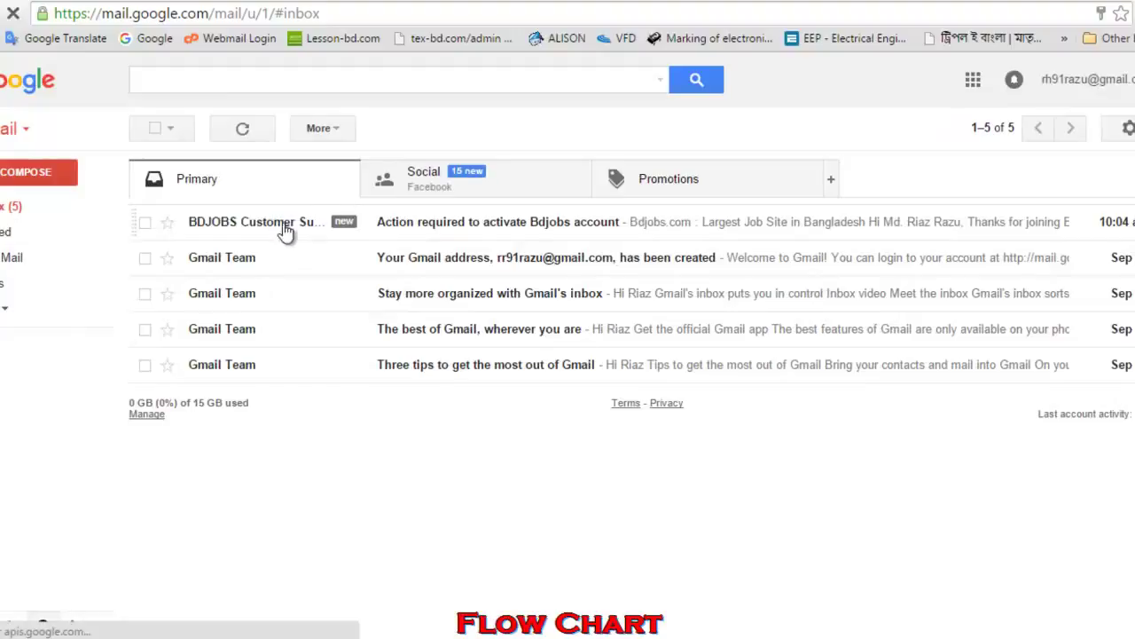
left_click(543, 227)
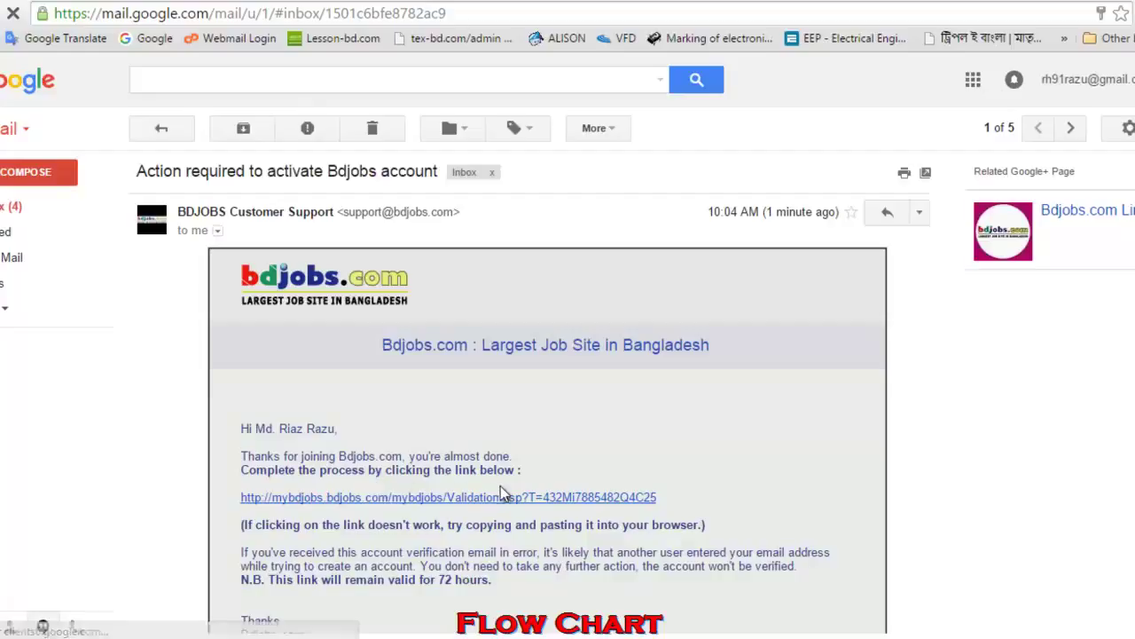
scroll(510, 478, "down", 1)
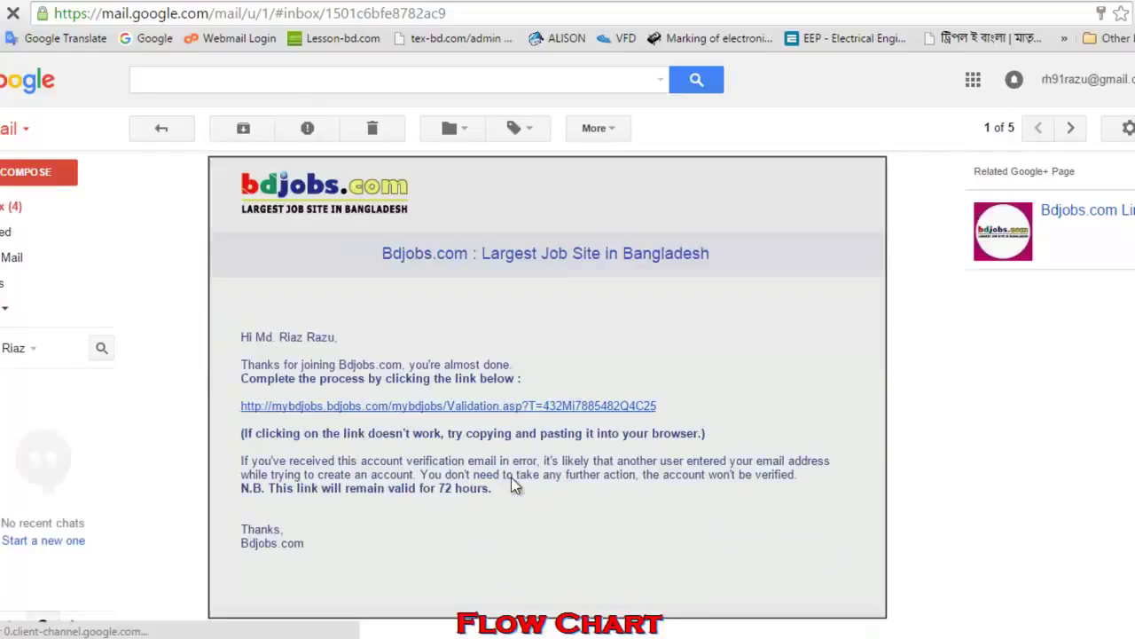
left_click(454, 406)
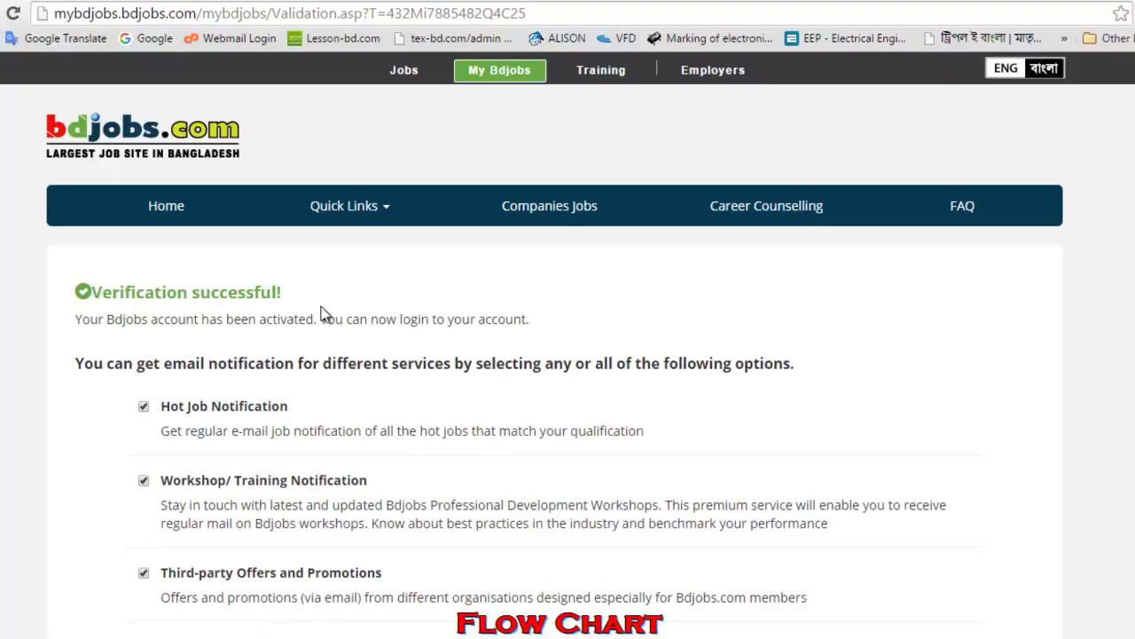
- Submit the notification preferences, all left checked, with Go on the Verification successful page
scroll(609, 372, "down", 5)
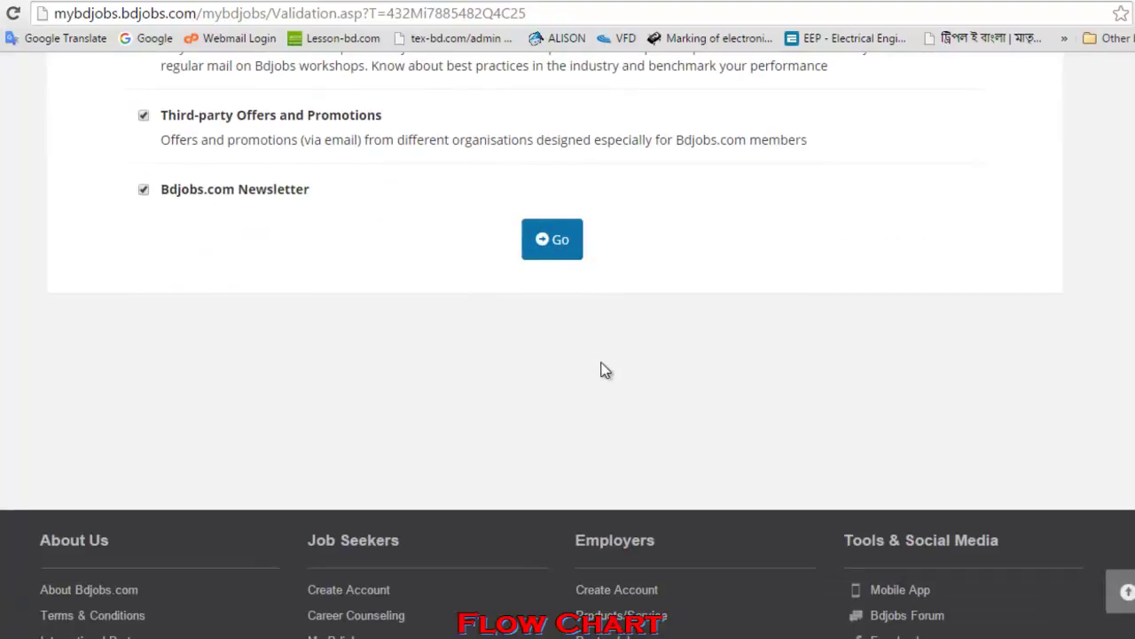
left_click(550, 248)
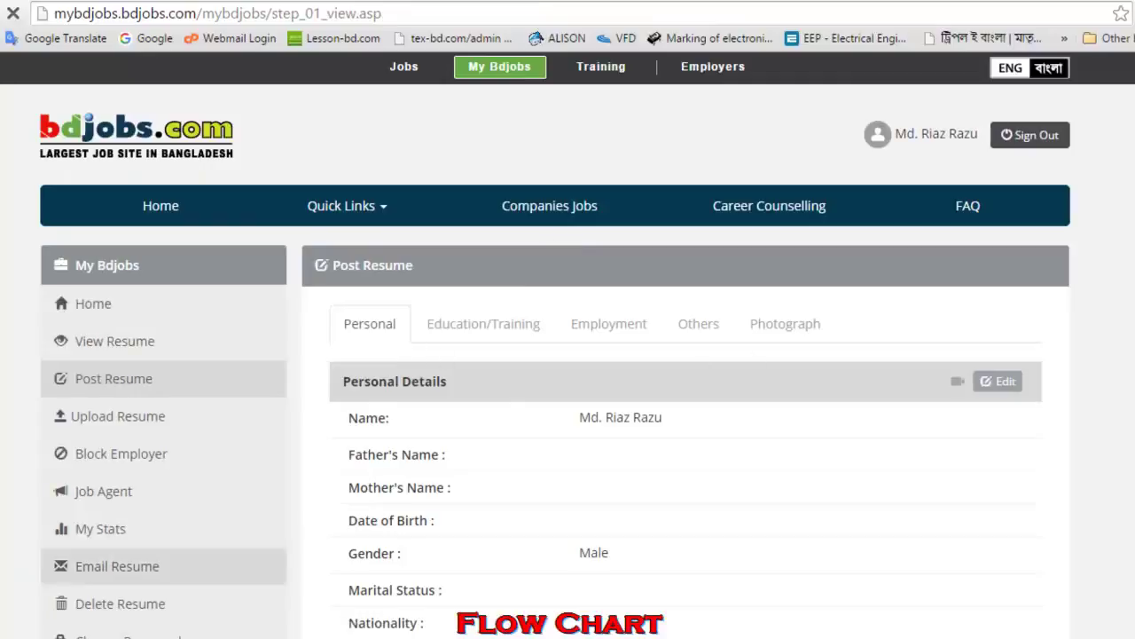
- Review the Post Resume profile details, then go to the Upload Resume page in the sidebar
scroll(511, 388, "down", 1)
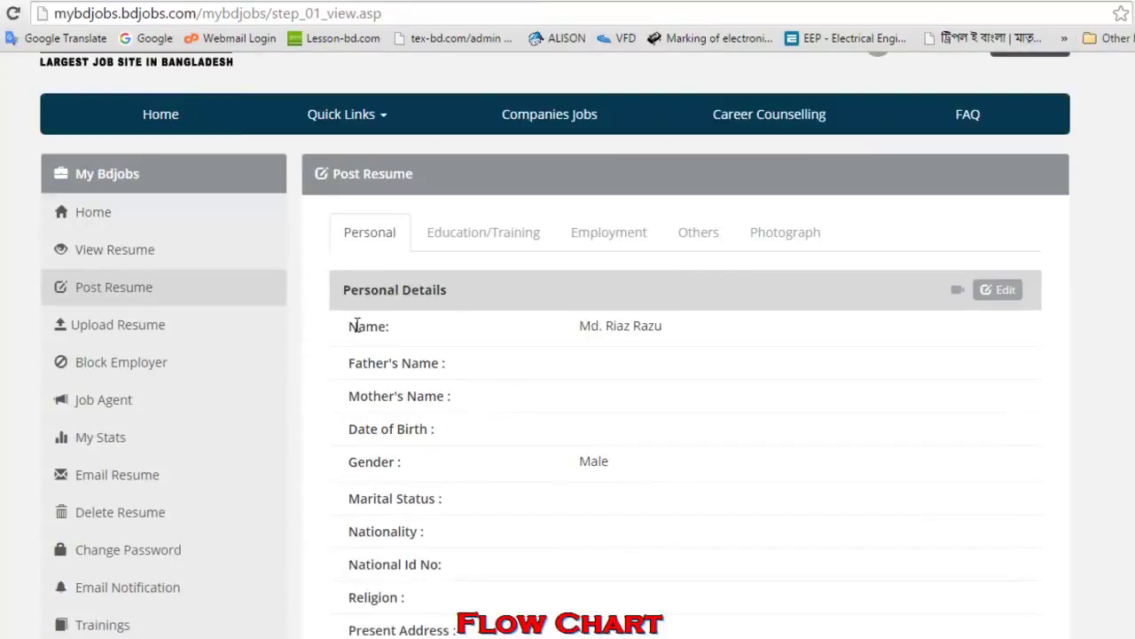
scroll(593, 393, "down", 2)
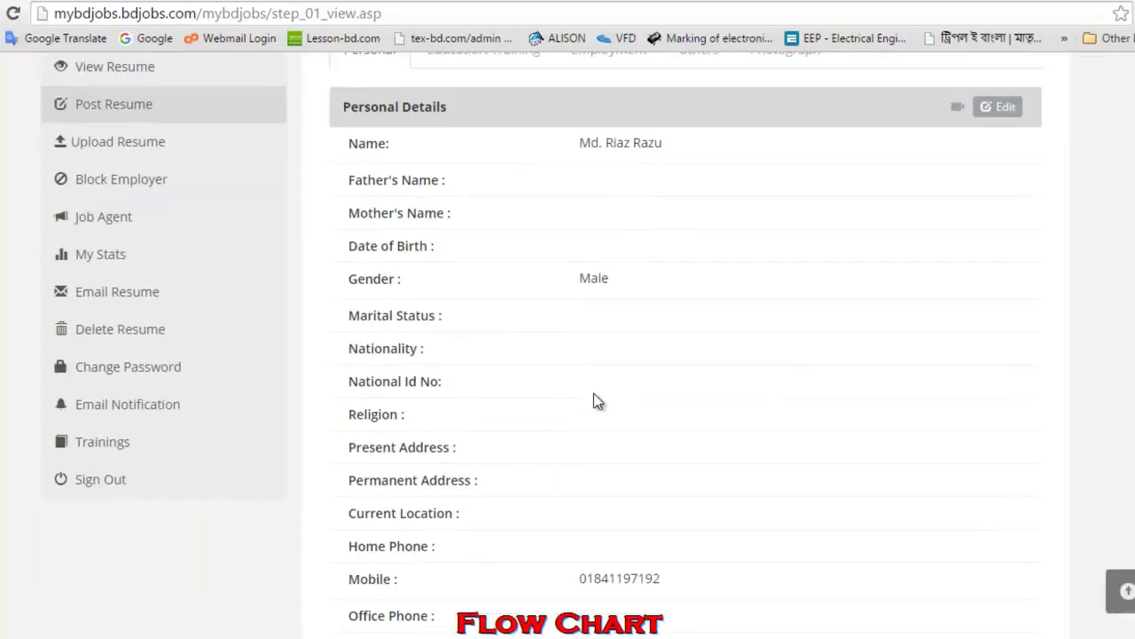
scroll(665, 306, "down", 6)
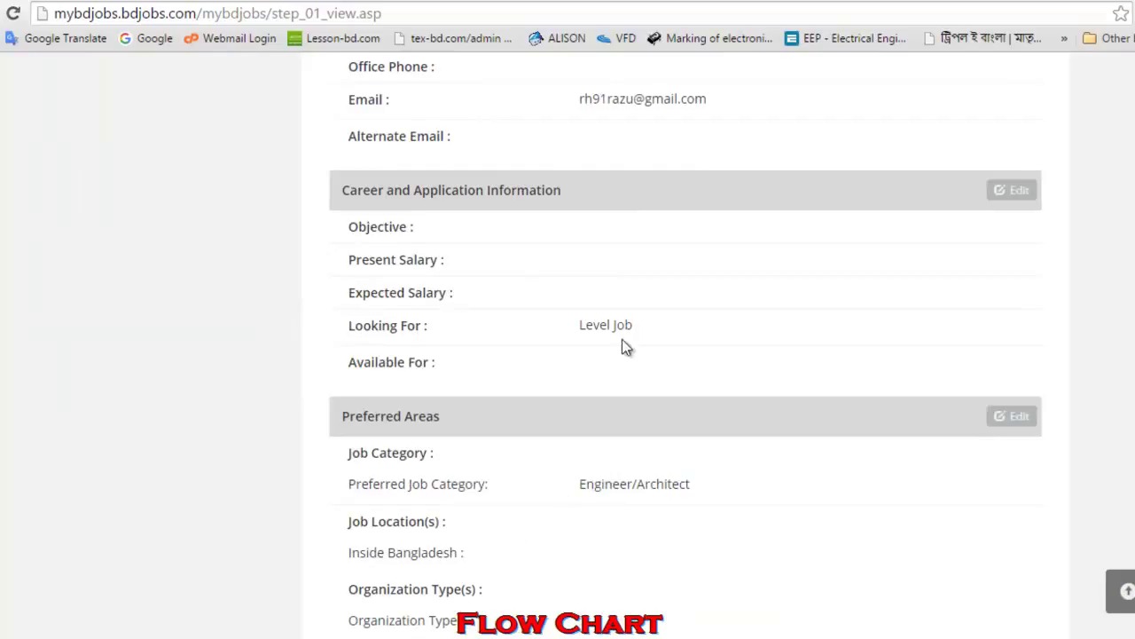
scroll(674, 271, "down", 6)
scroll(674, 266, "up", 14)
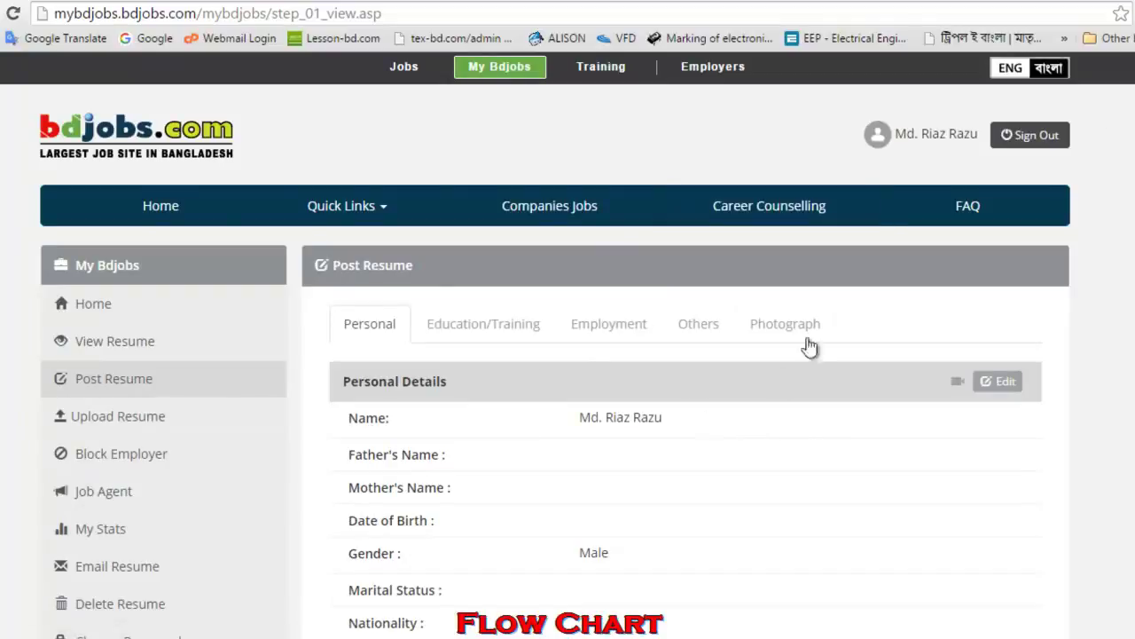
left_click(124, 425)
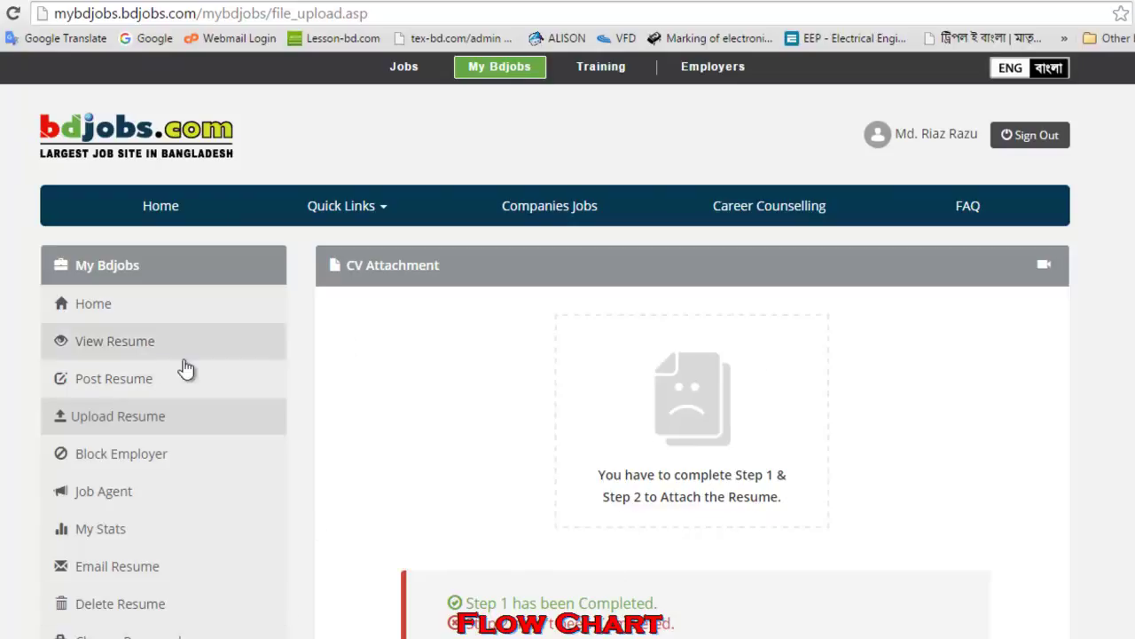
- Visit View Resume and the My Bdjobs home, then open My Stats and read its notice
left_click(140, 348)
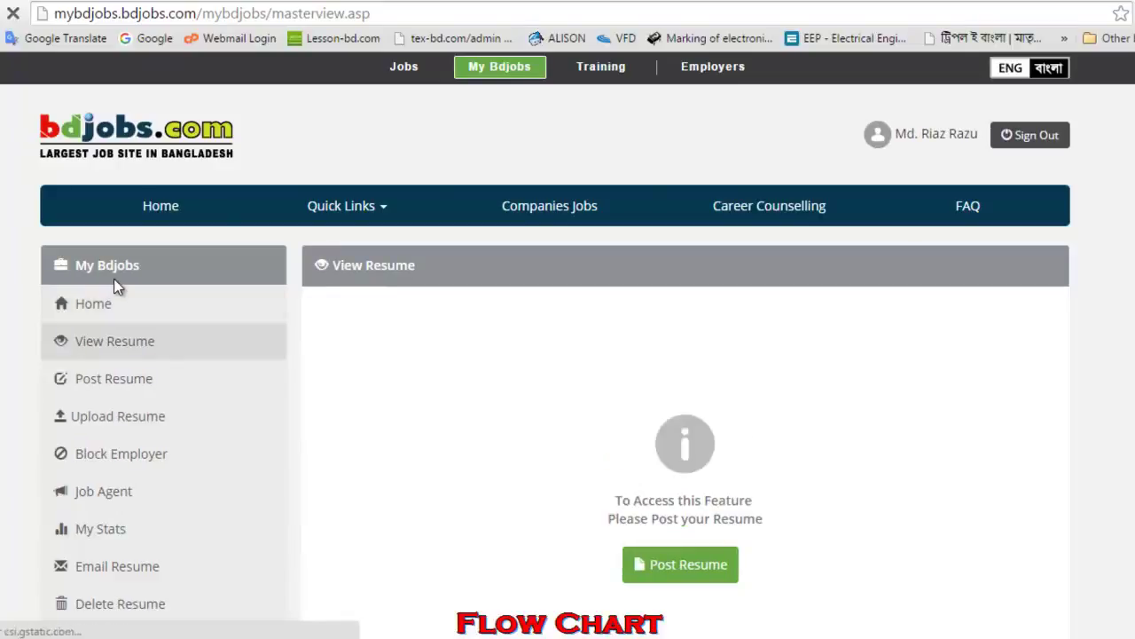
left_click(92, 306)
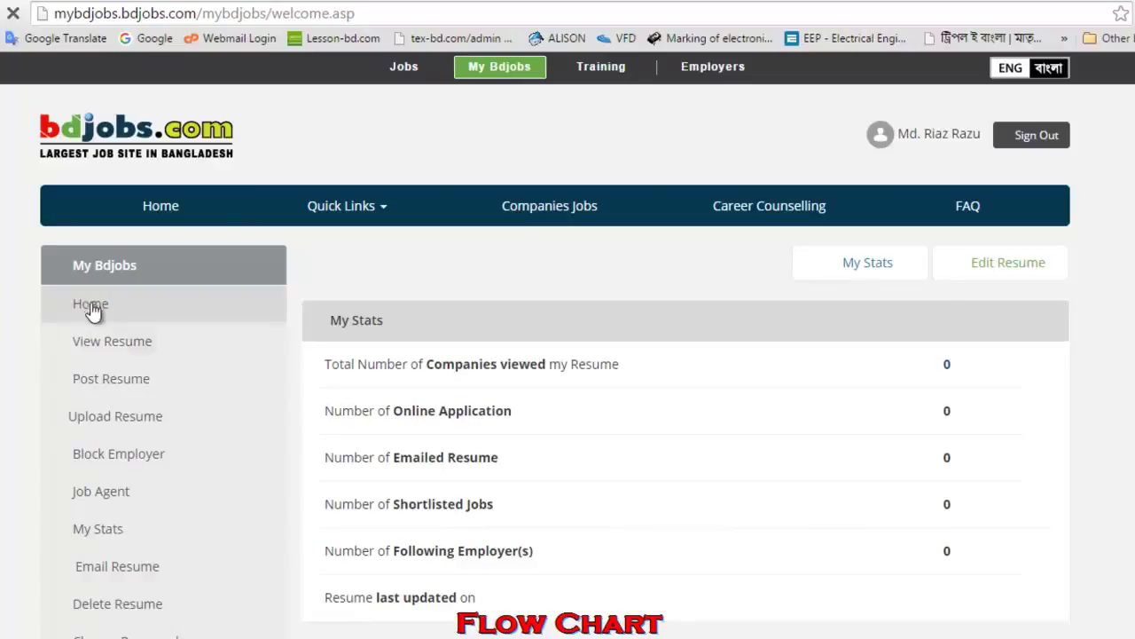
left_click(98, 532)
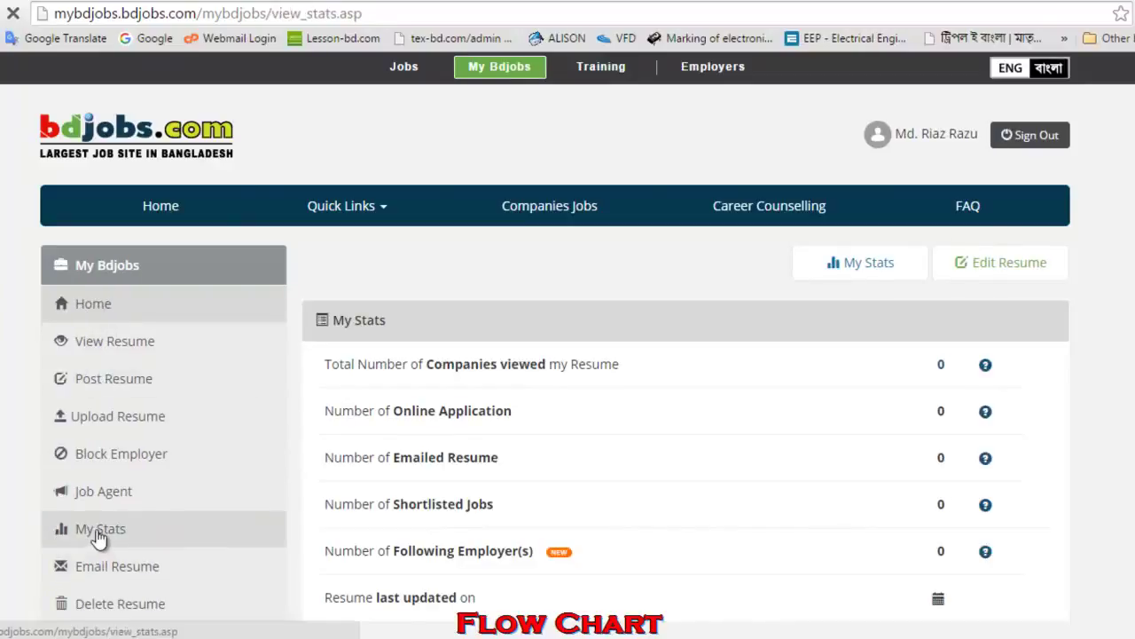
scroll(96, 525, "down", 2)
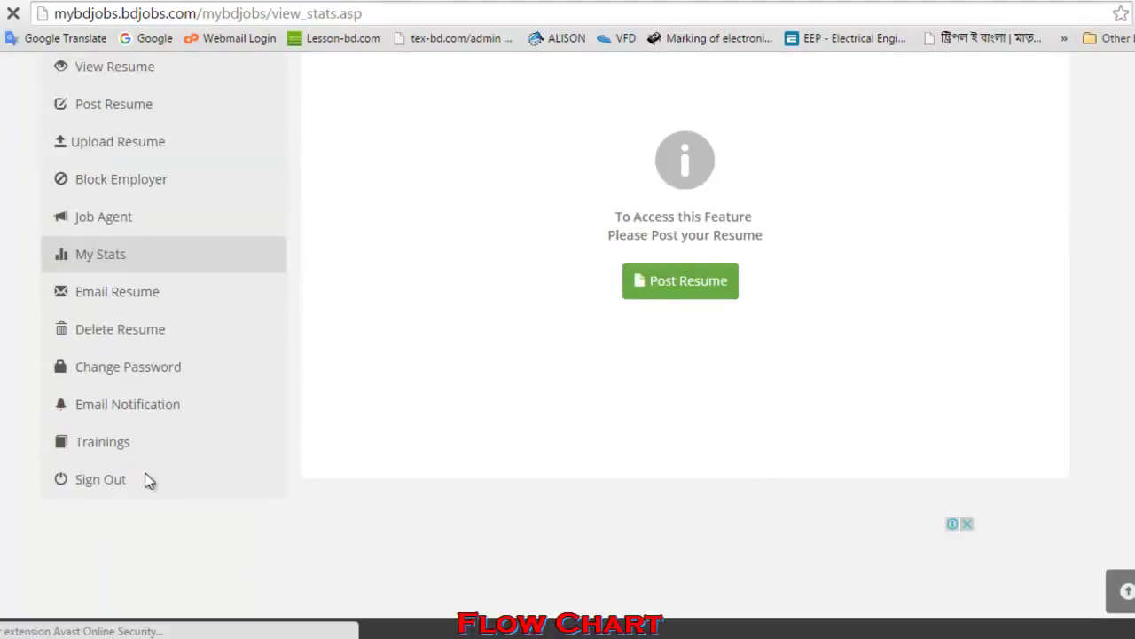
- Start Post Resume and review the mostly blank Personal Details showing name and gender Male
left_click(652, 290)
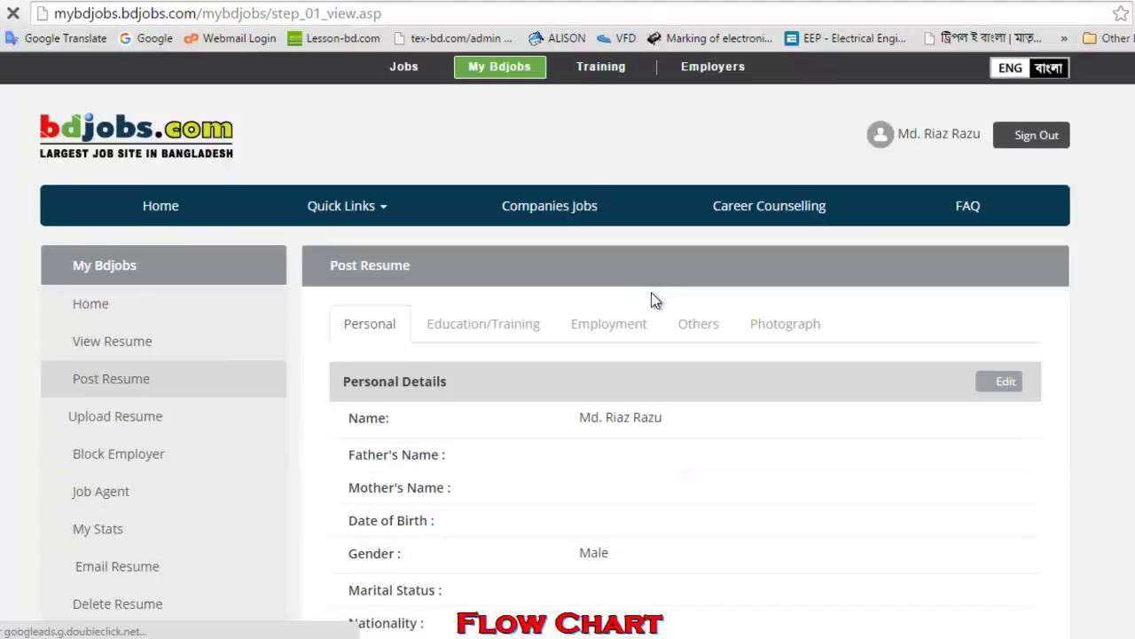
scroll(629, 456, "down", 1)
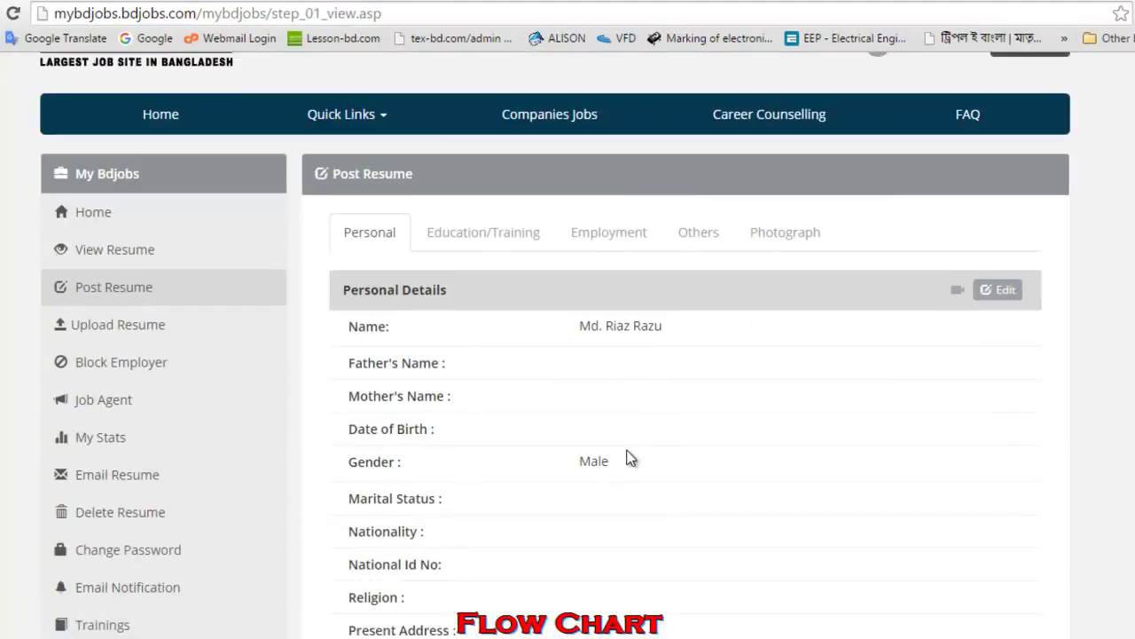
scroll(528, 377, "down", 9)
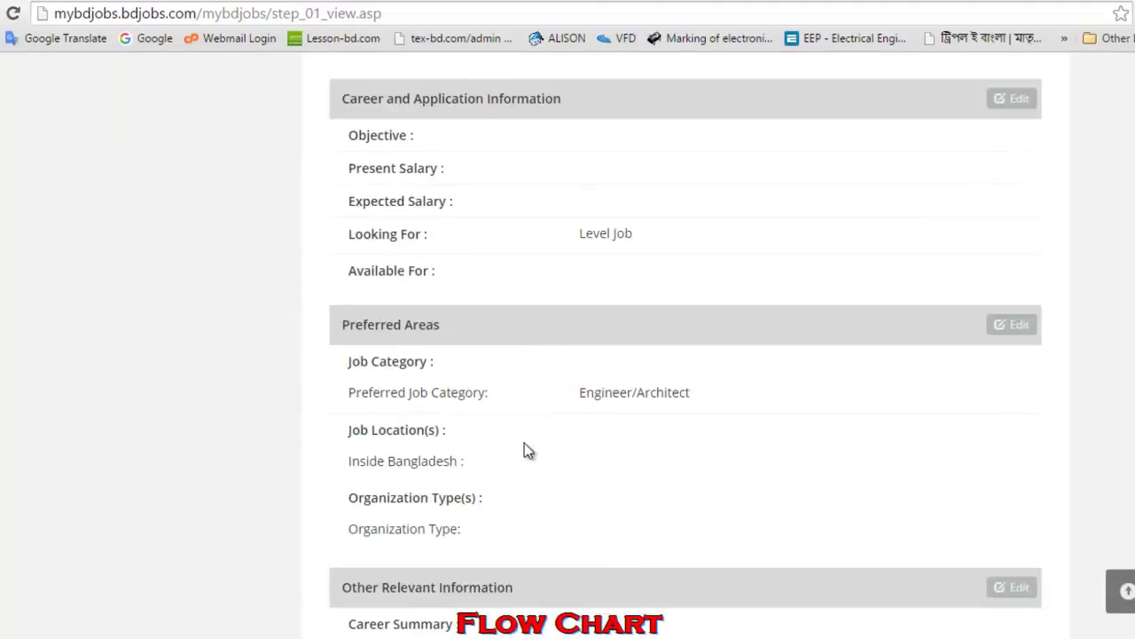
scroll(525, 441, "down", 5)
scroll(523, 448, "up", 15)
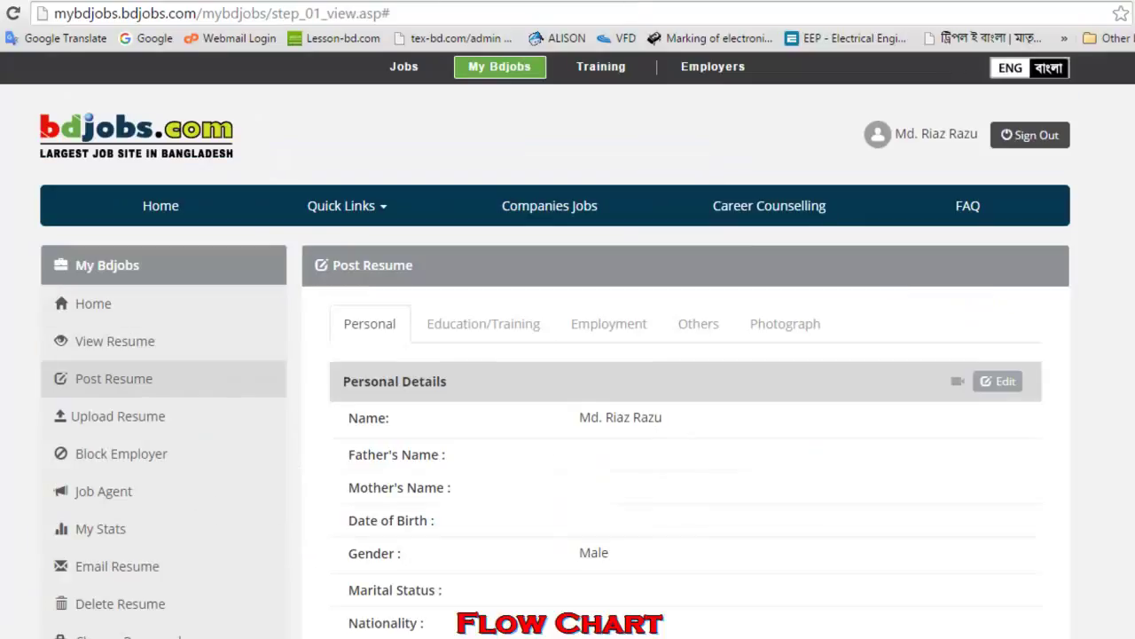
scroll(452, 546, "down", 2)
scroll(399, 373, "up", 2)
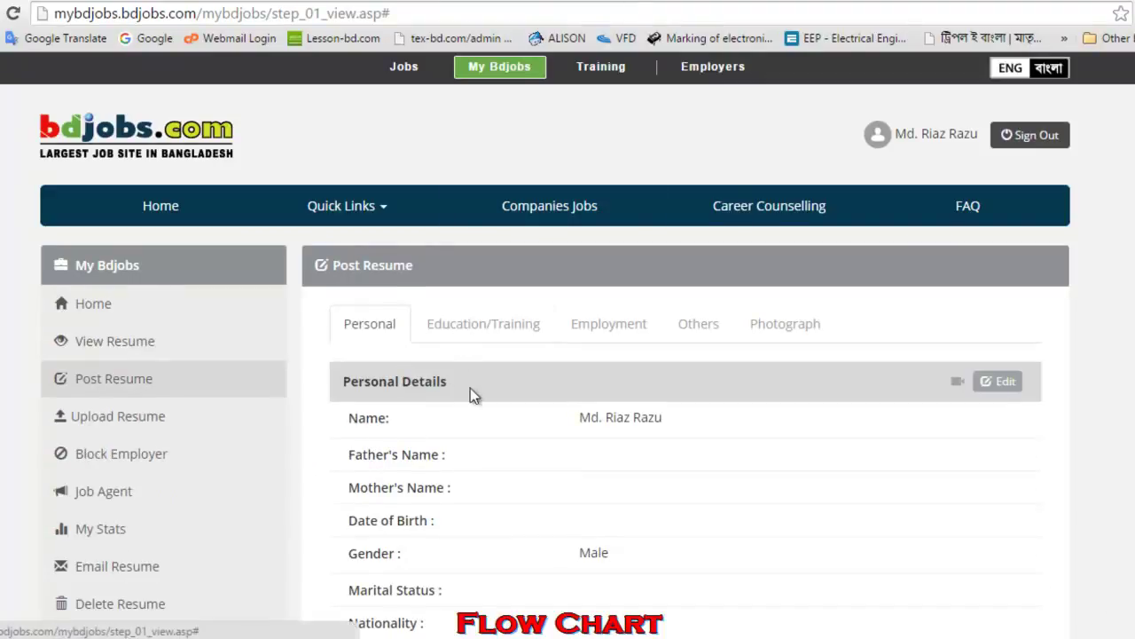
scroll(479, 433, "down", 12)
scroll(491, 486, "up", 12)
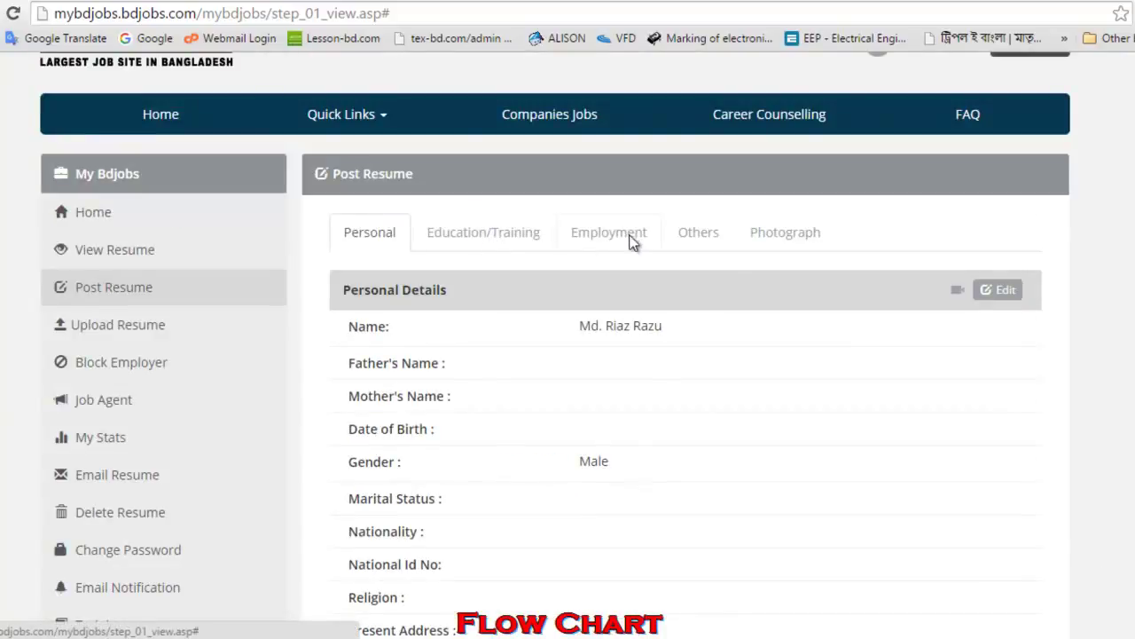
scroll(632, 241, "up", 1)
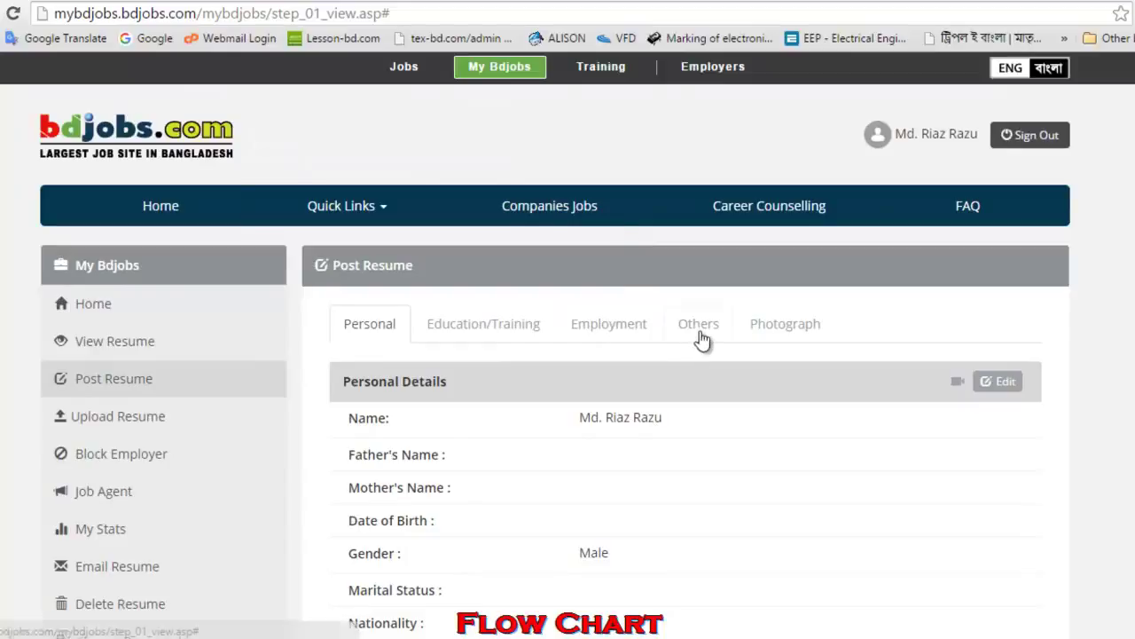